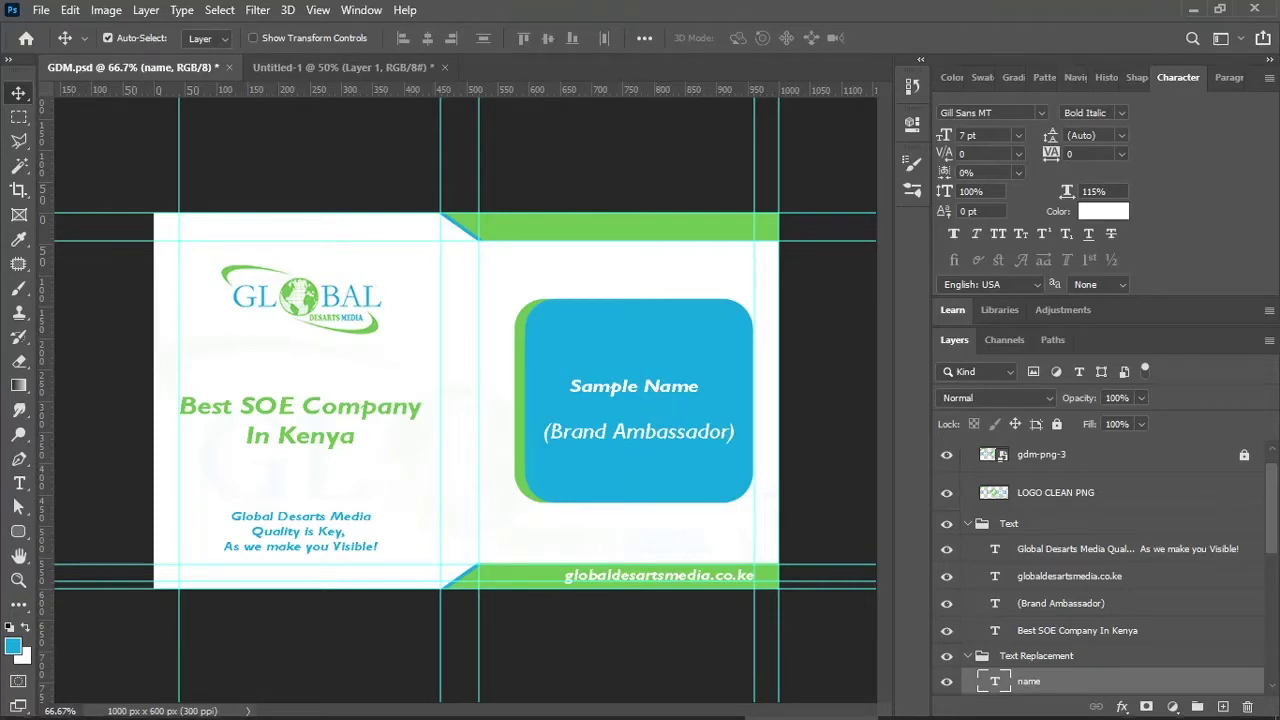
# Switch to the Random Names workbook in Excel and review the name column's header and entries
pyautogui.moveTo(575, 700)
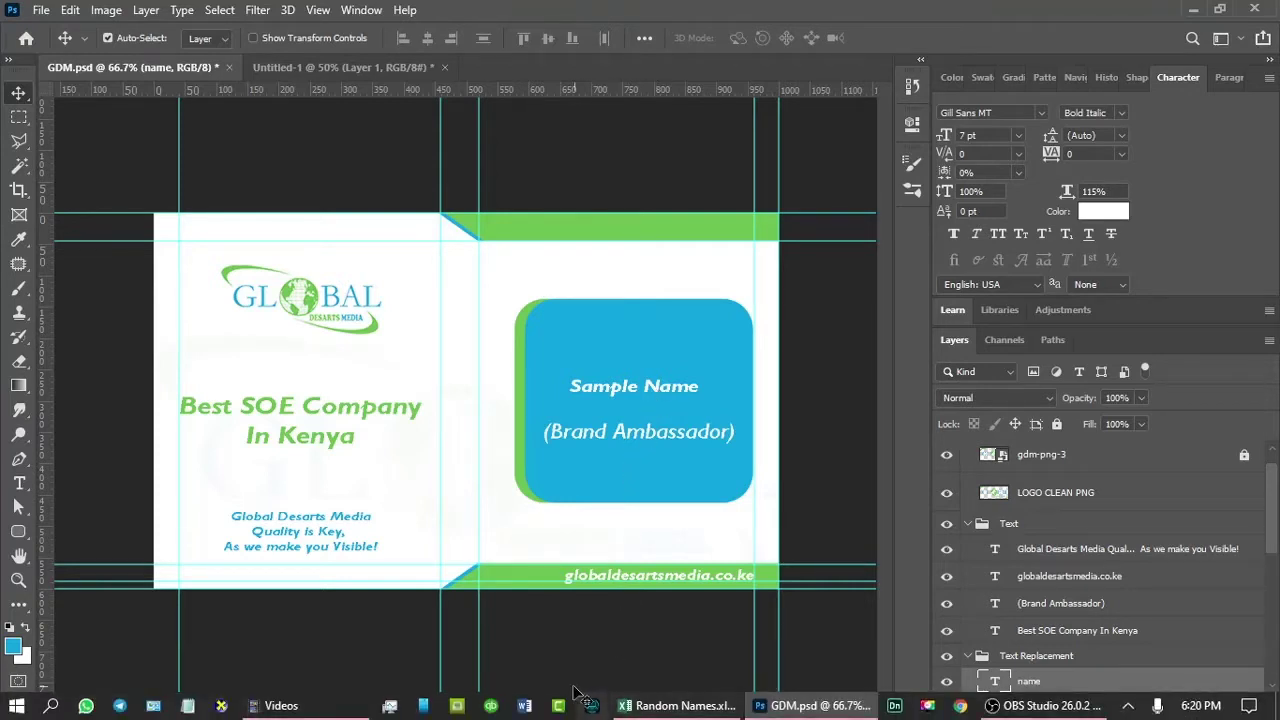
pyautogui.click(637, 706)
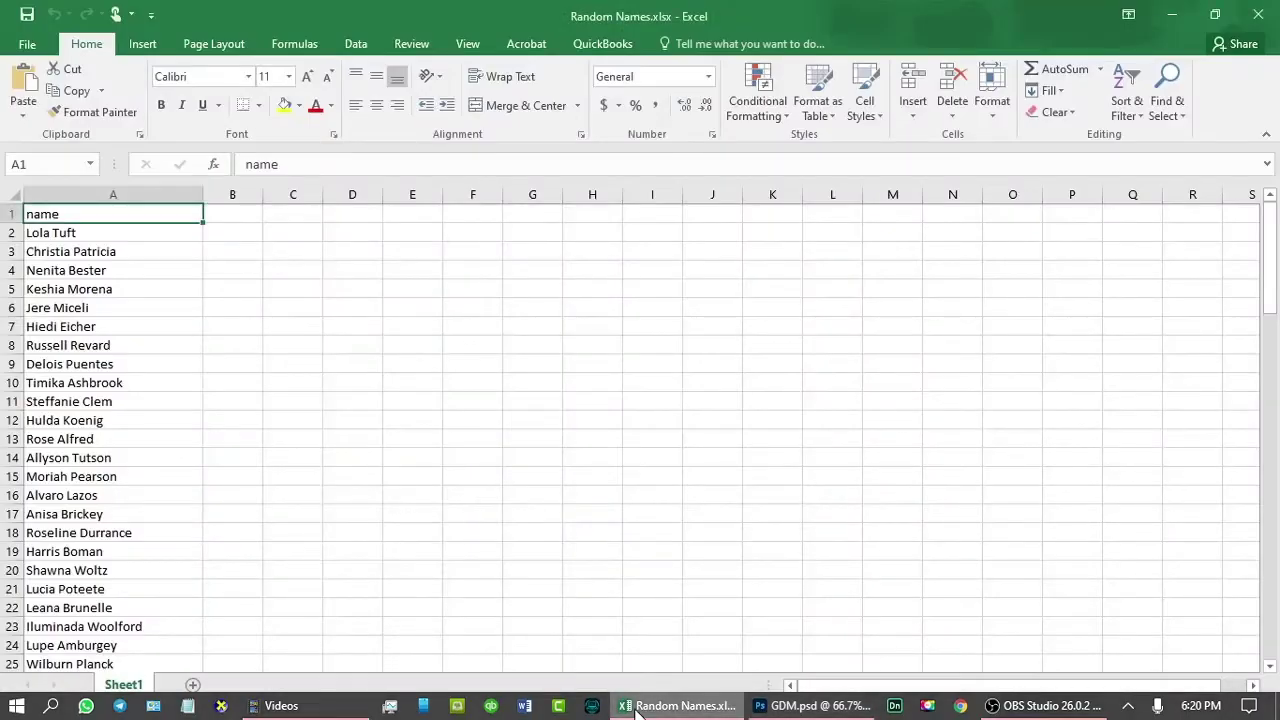
pyautogui.click(68, 233)
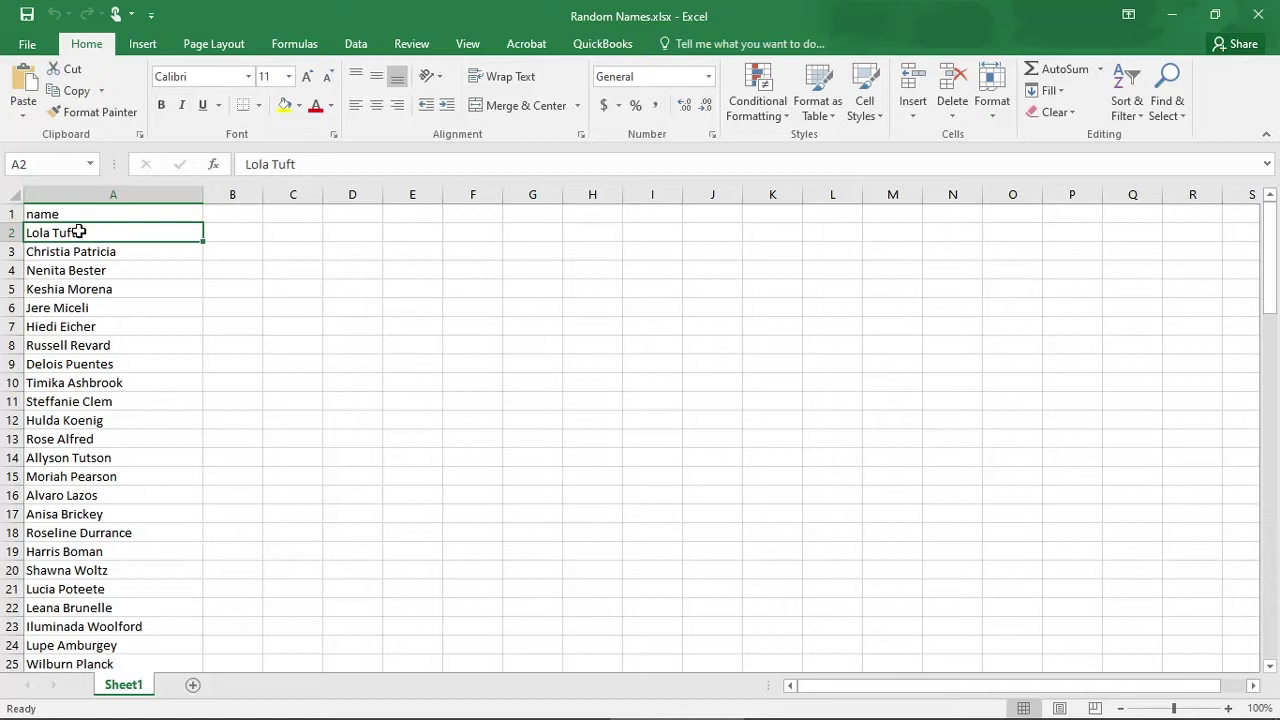
pyautogui.moveTo(1272, 286); pyautogui.dragTo(1100, 560)
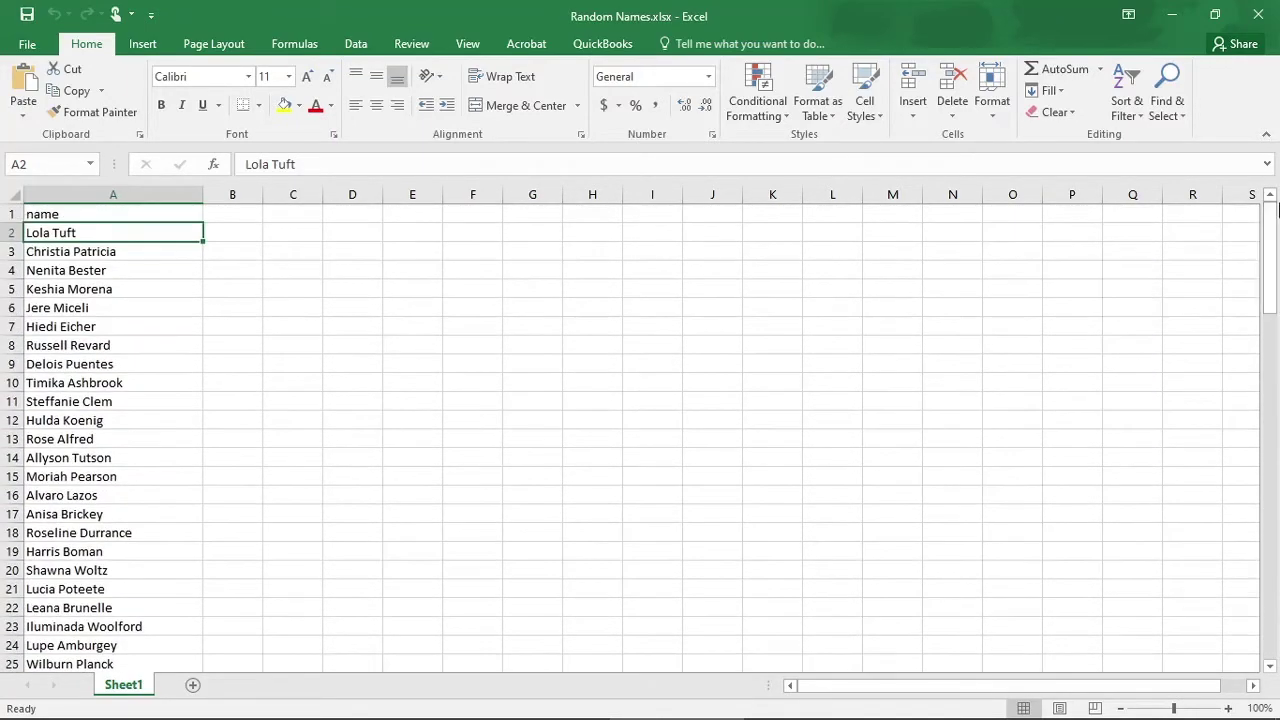
pyautogui.click(74, 214)
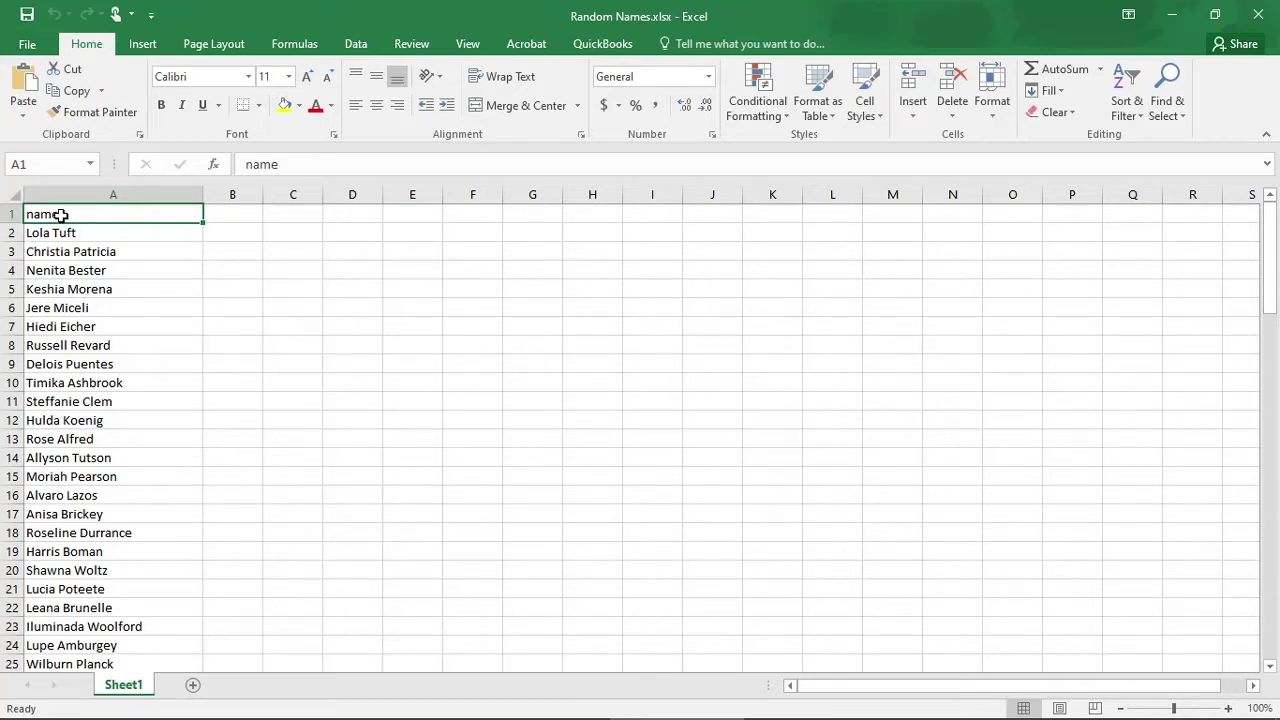
pyautogui.click(61, 234)
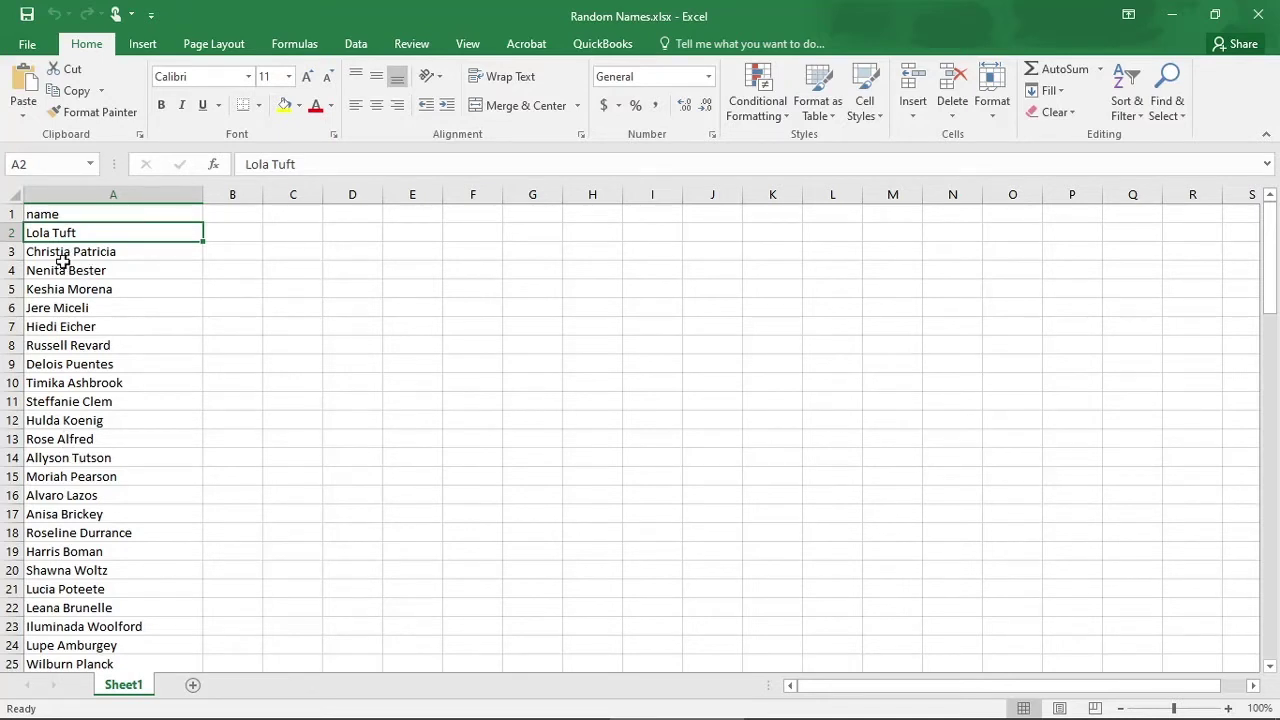
# Save the workbook as tab-delimited text named Random Names.txt, keeping that format, and close it without saving again
pyautogui.click(30, 47)
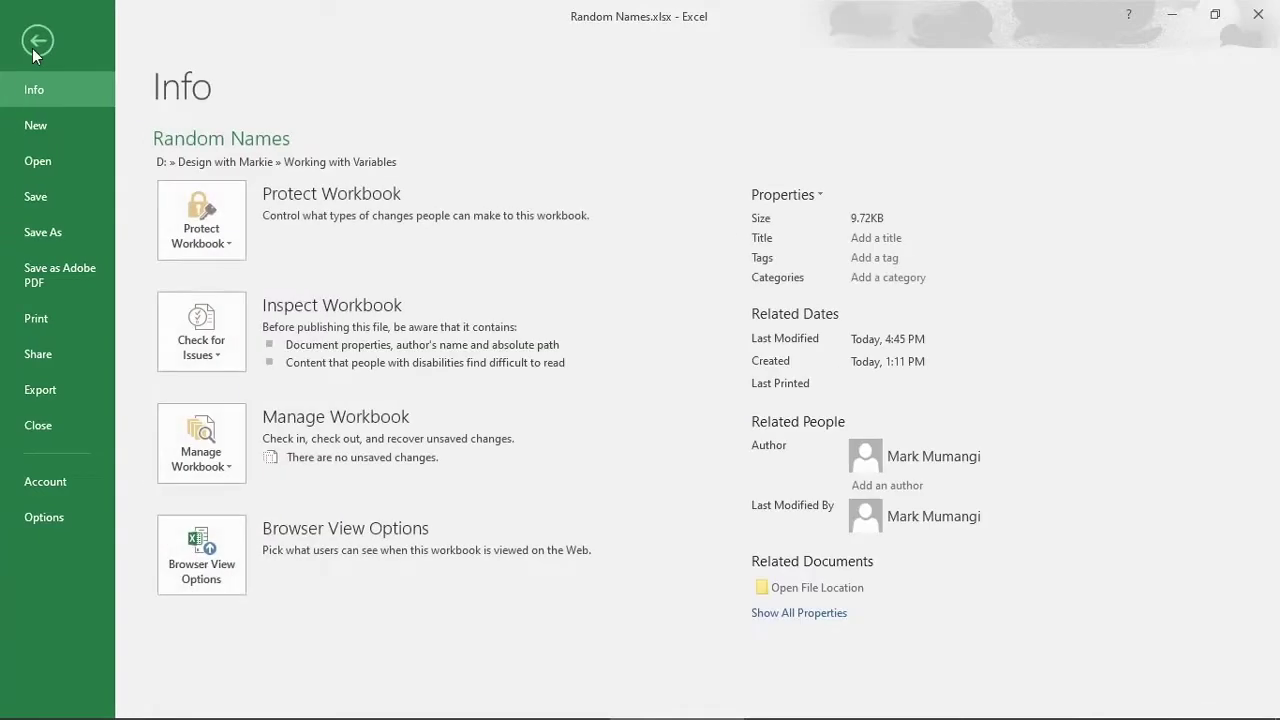
pyautogui.click(51, 235)
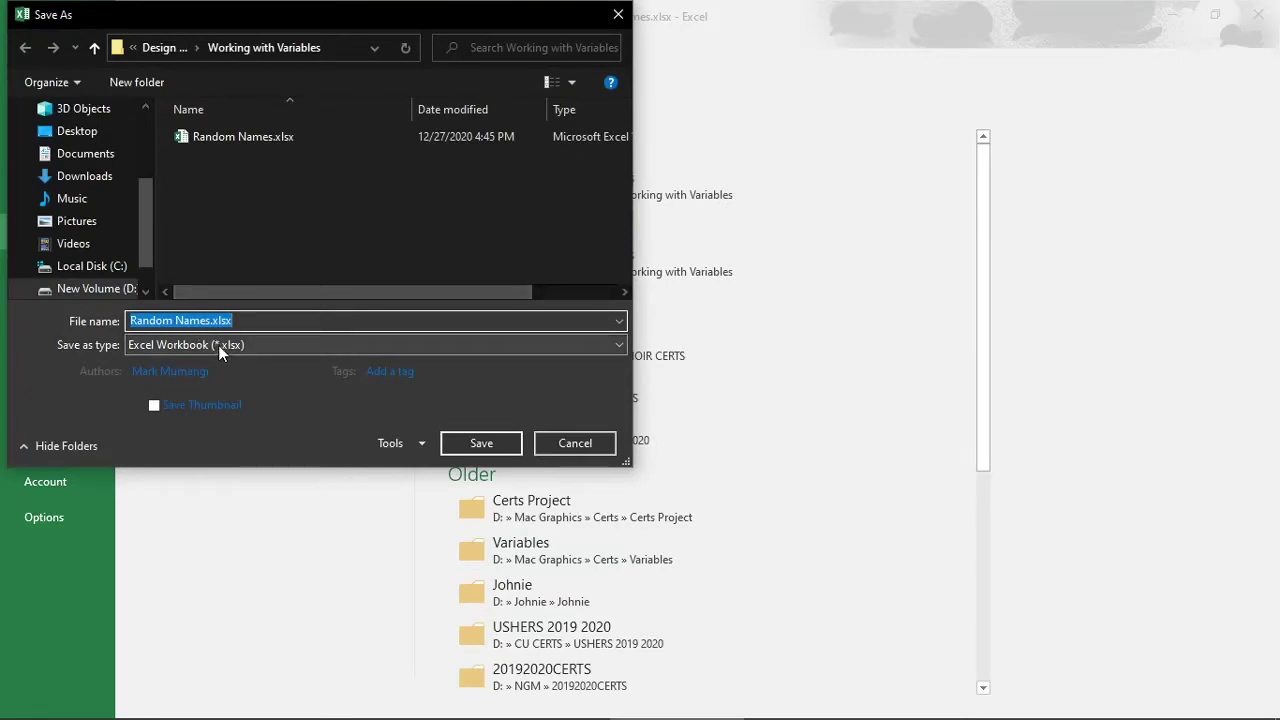
pyautogui.click(218, 345)
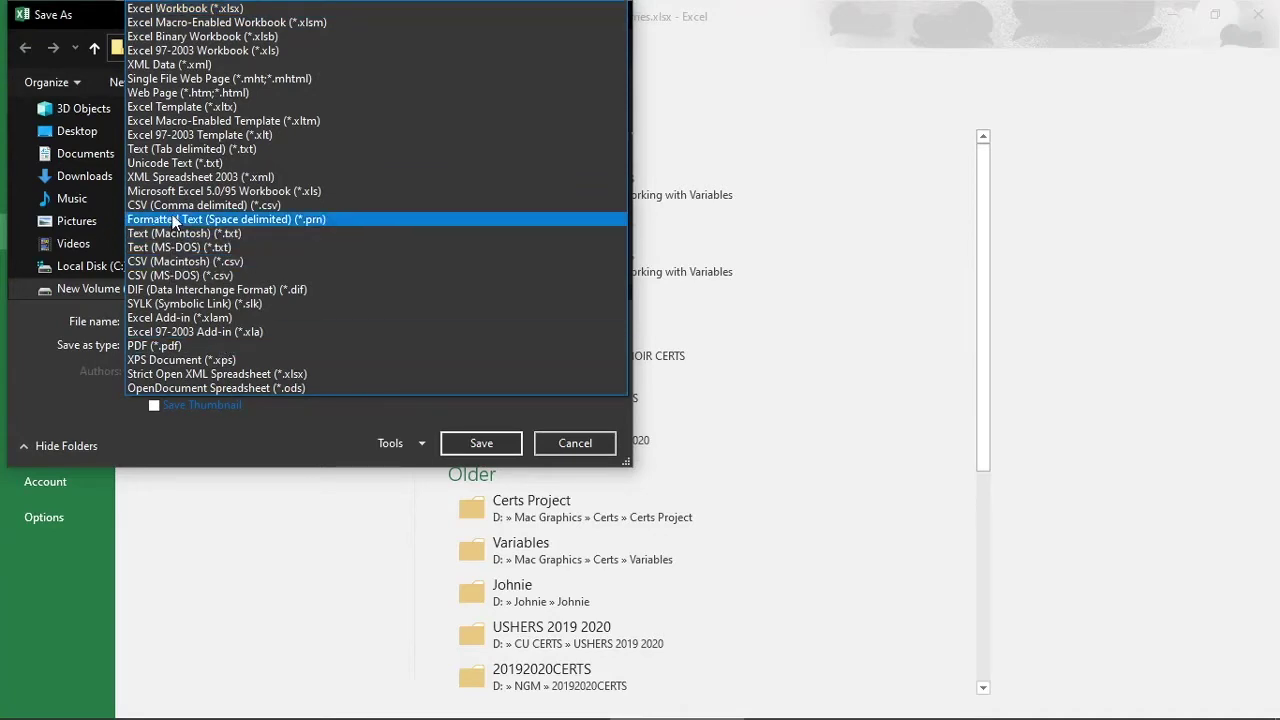
pyautogui.click(173, 149)
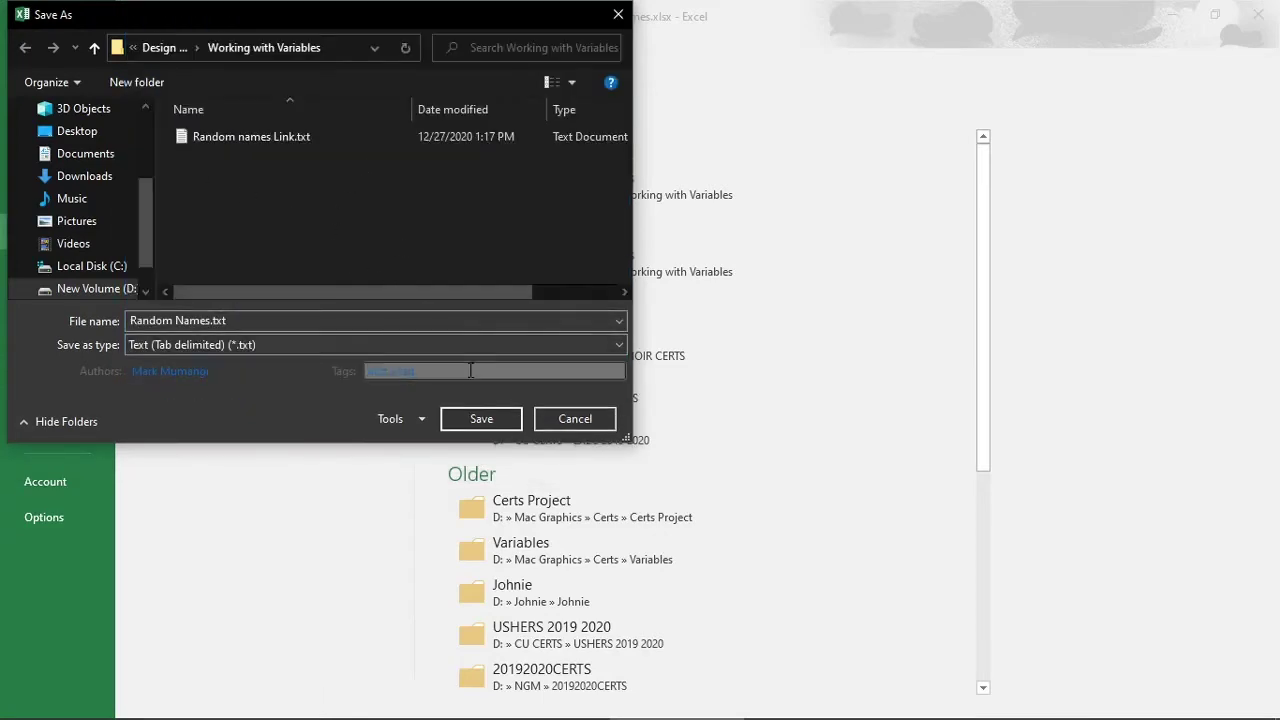
pyautogui.click(477, 417)
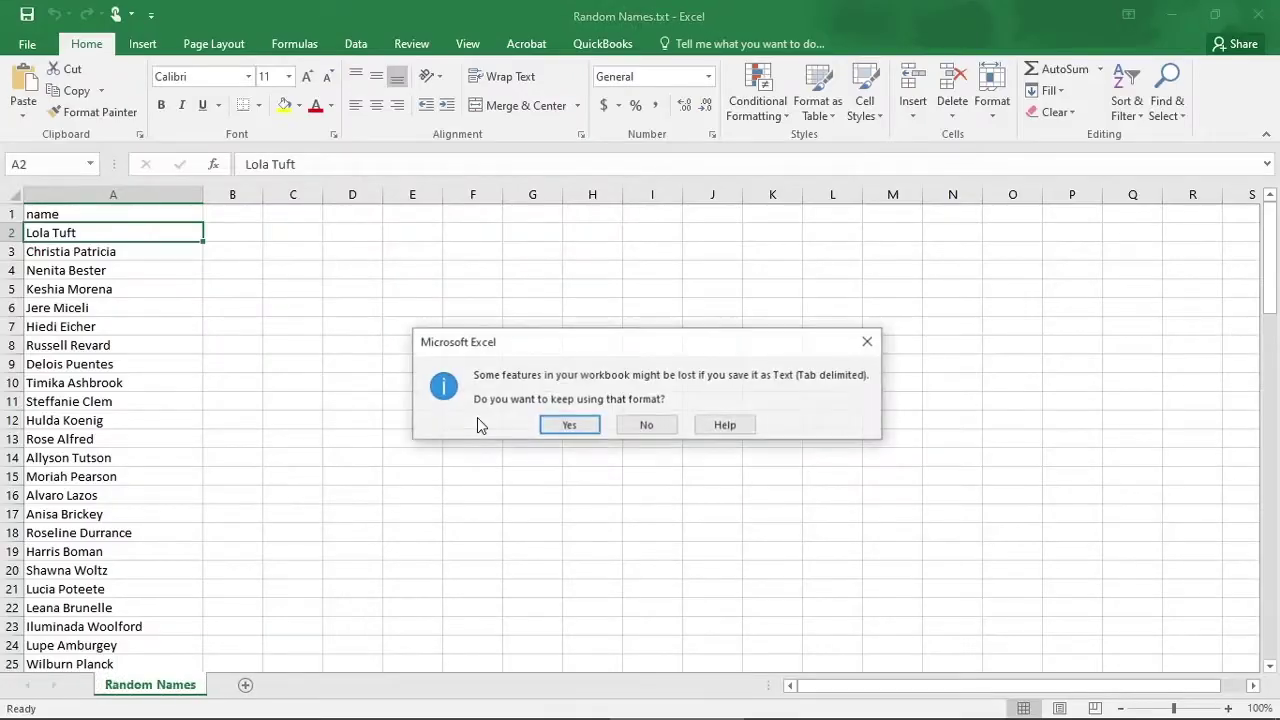
pyautogui.click(577, 429)
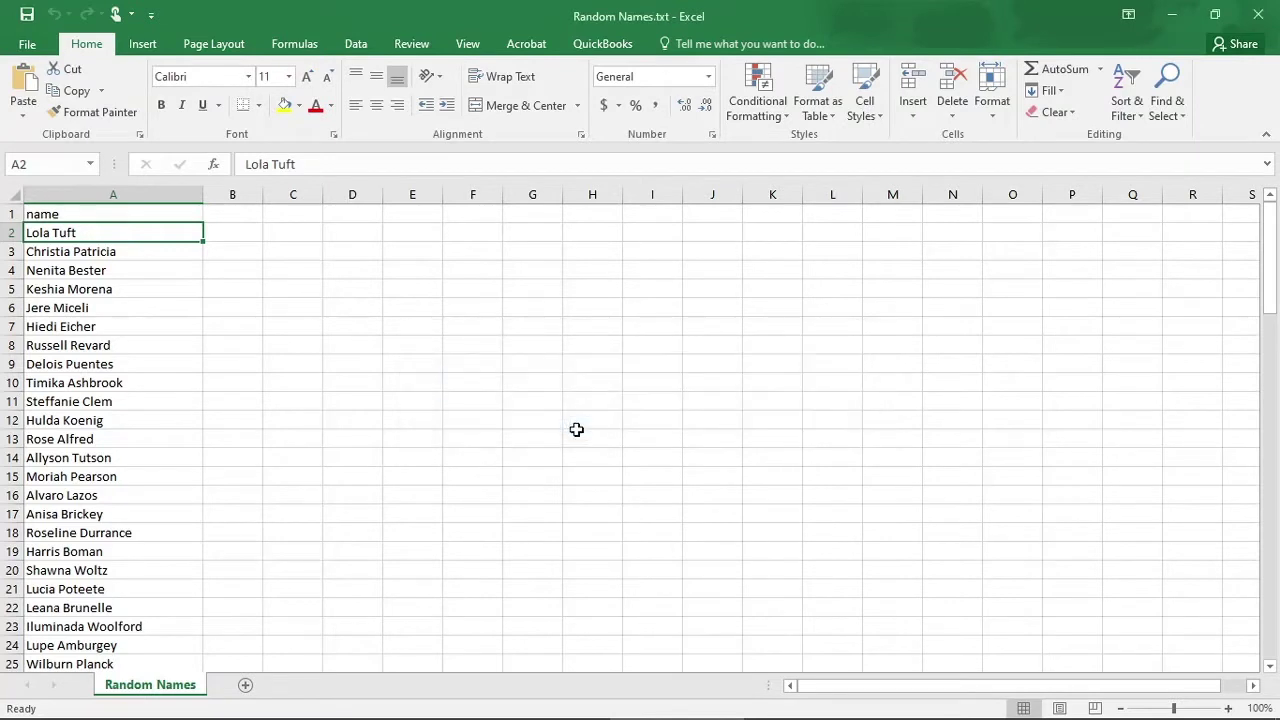
pyautogui.click(1262, 17)
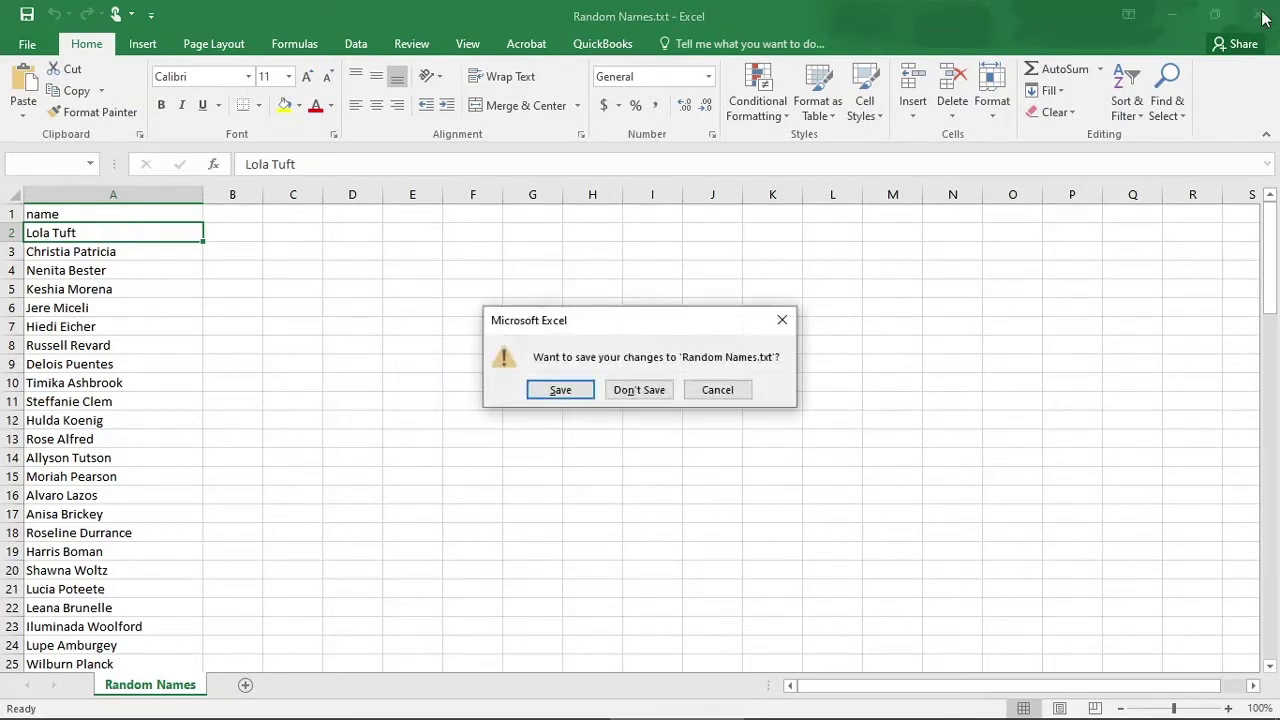
pyautogui.click(665, 398)
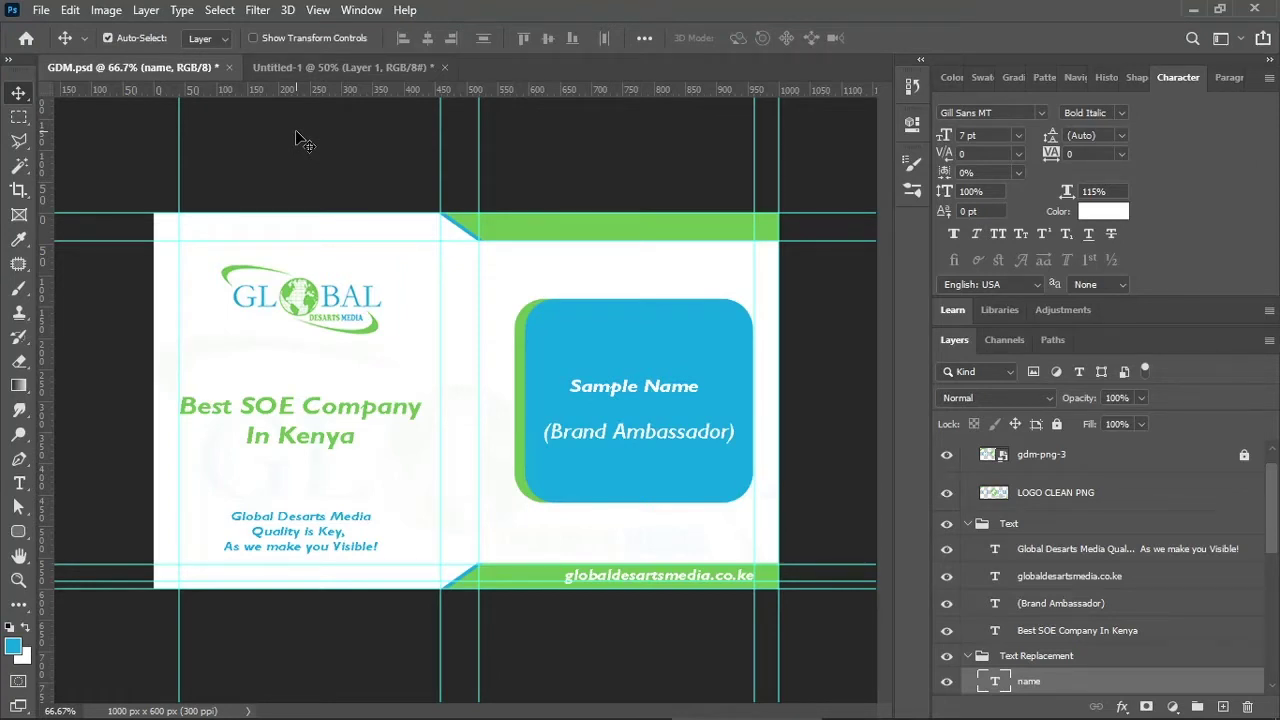
# Open the variable definitions for GDM.psd and select the name layer with Text Replacement enabled
pyautogui.click(112, 12)
pyautogui.moveTo(160, 332)
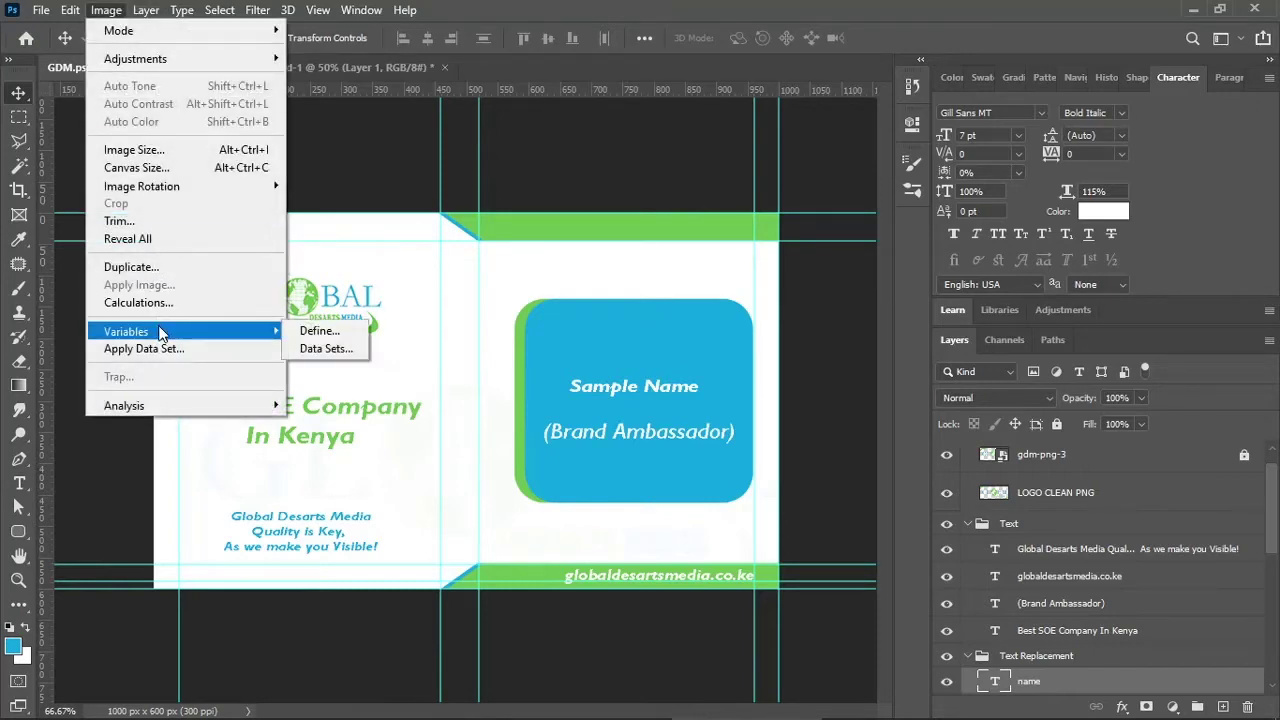
pyautogui.click(299, 331)
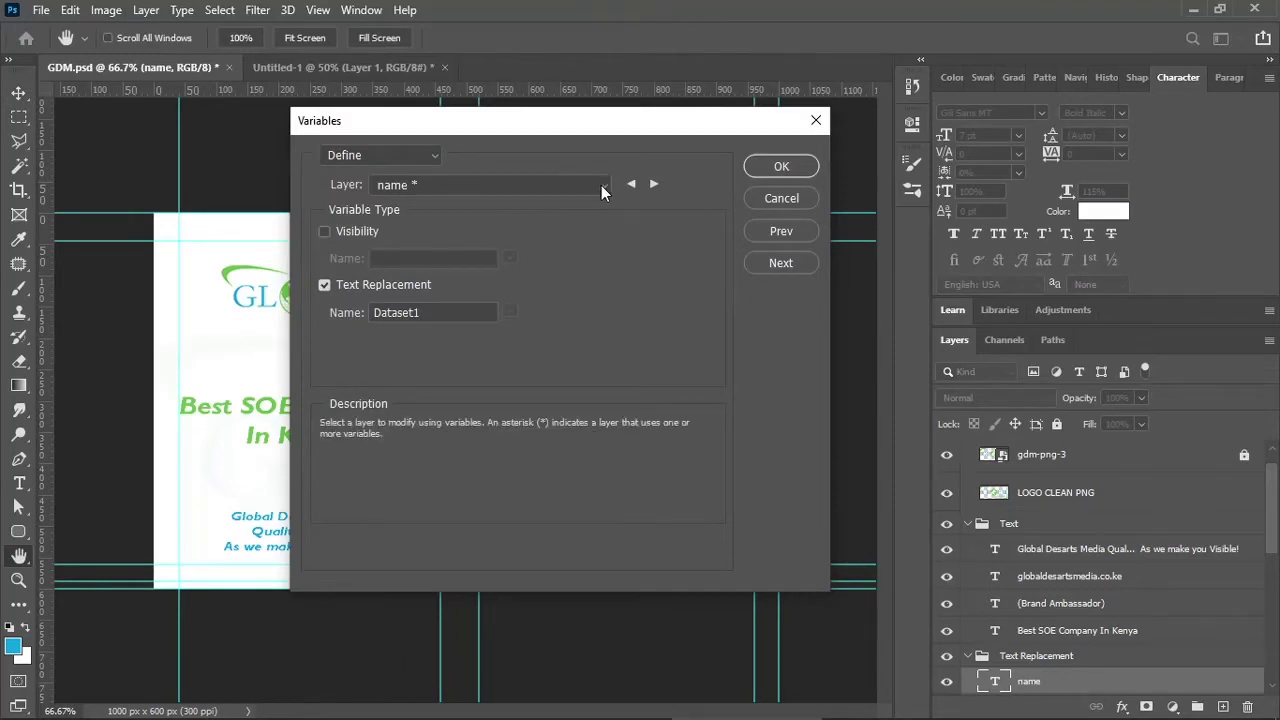
pyautogui.click(328, 288)
pyautogui.click(324, 285)
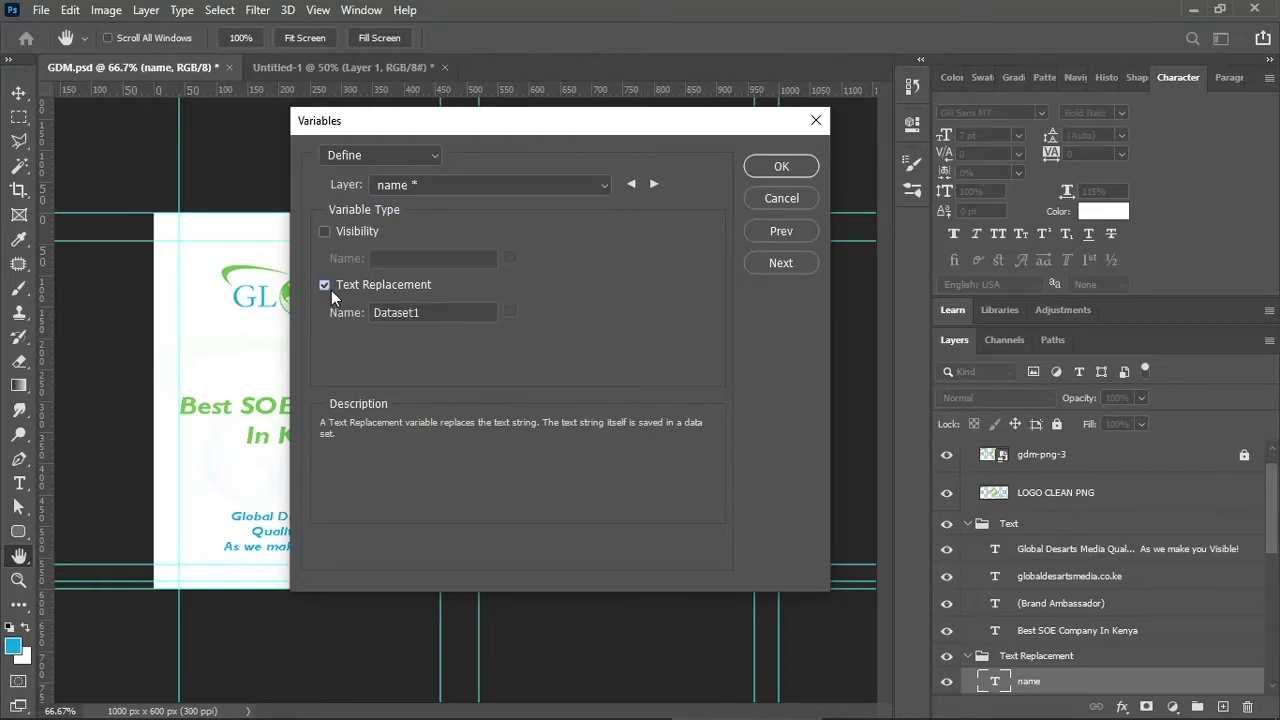
pyautogui.click(601, 189)
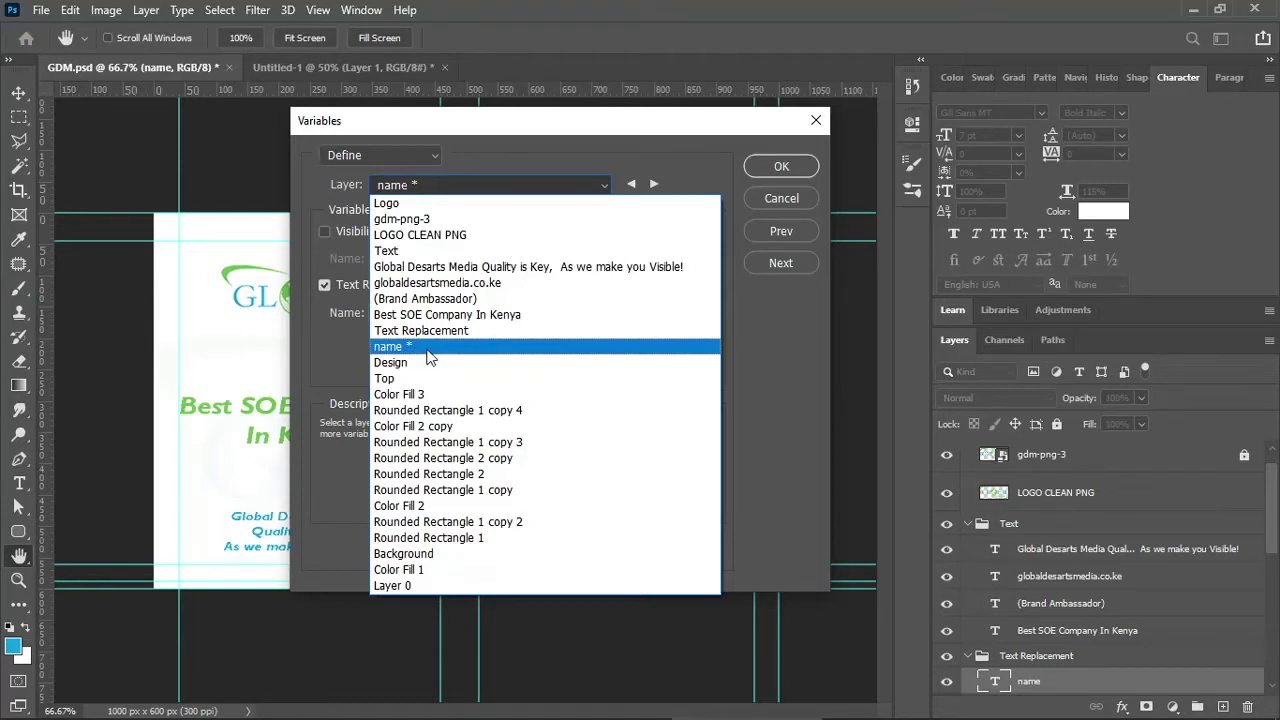
pyautogui.click(428, 350)
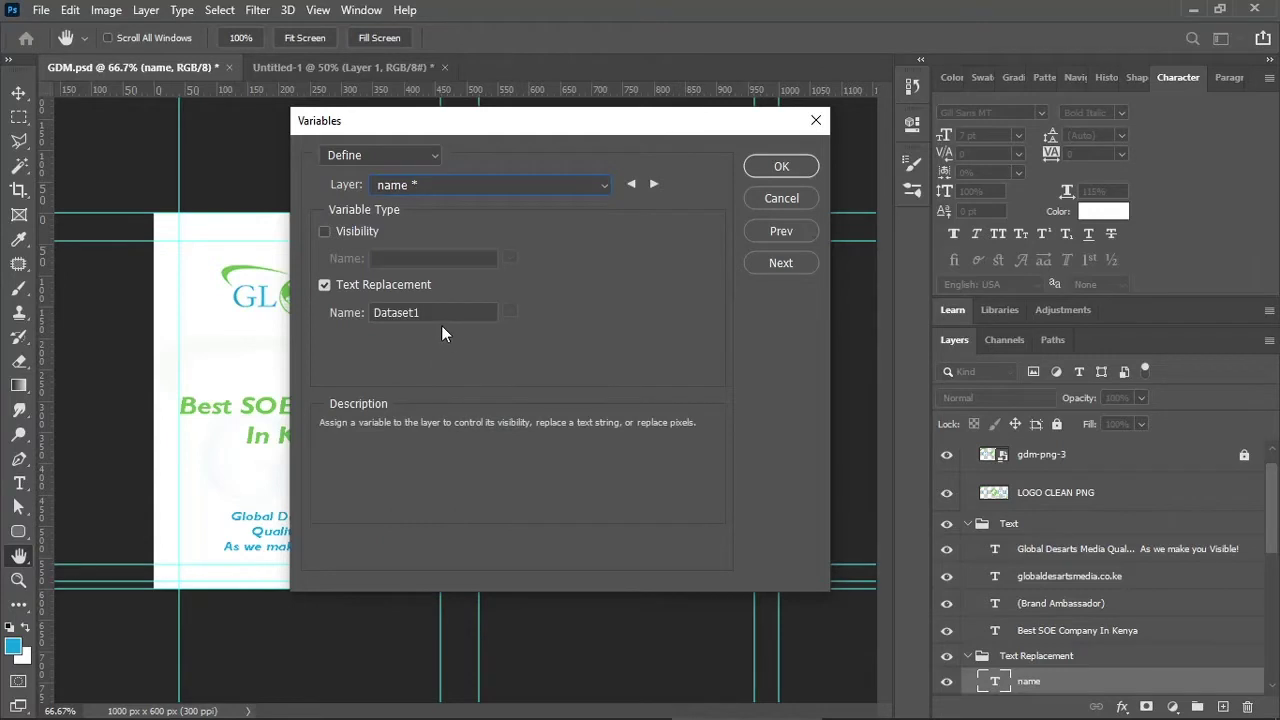
# Rename the layer's Text Replacement variable to "name", matching the column header of the names list
pyautogui.click(431, 313)
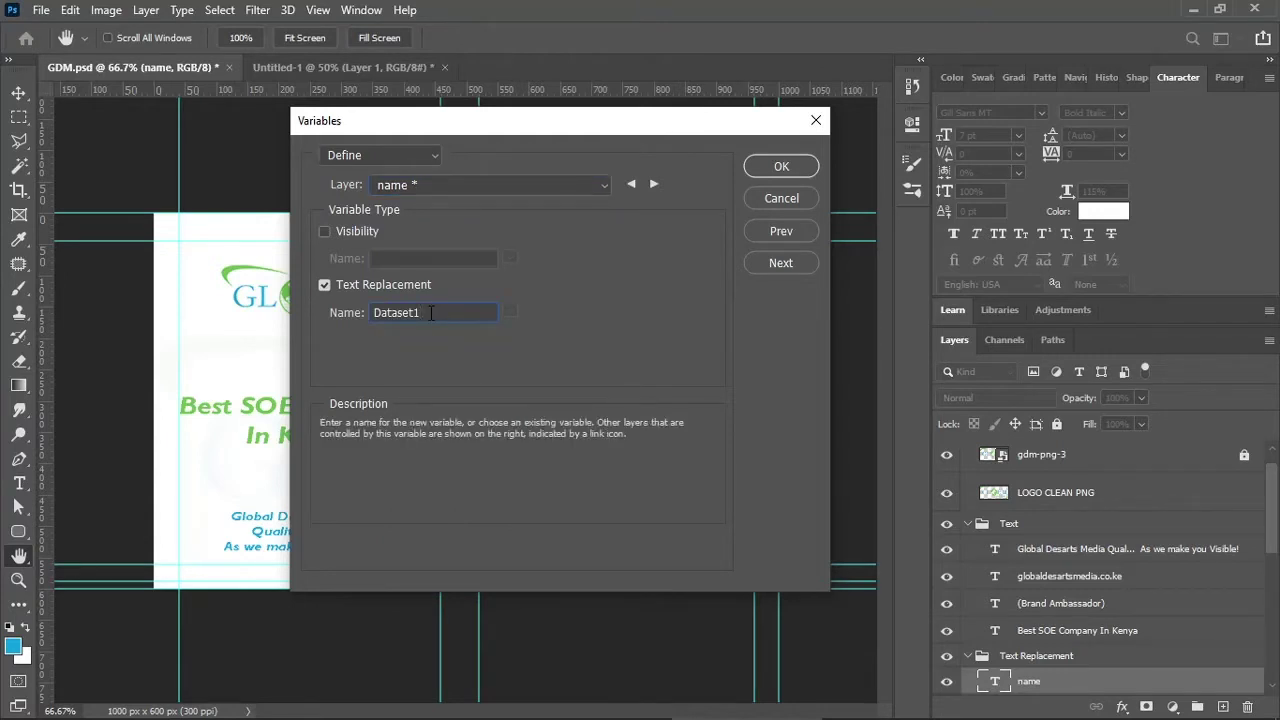
pyautogui.doubleClick(431, 313)
pyautogui.write('name')
pyautogui.doubleClick(405, 313)
pyautogui.write('name')
# Go to the data sets and step forward through six entries while previewing the names on the card
pyautogui.click(788, 262)
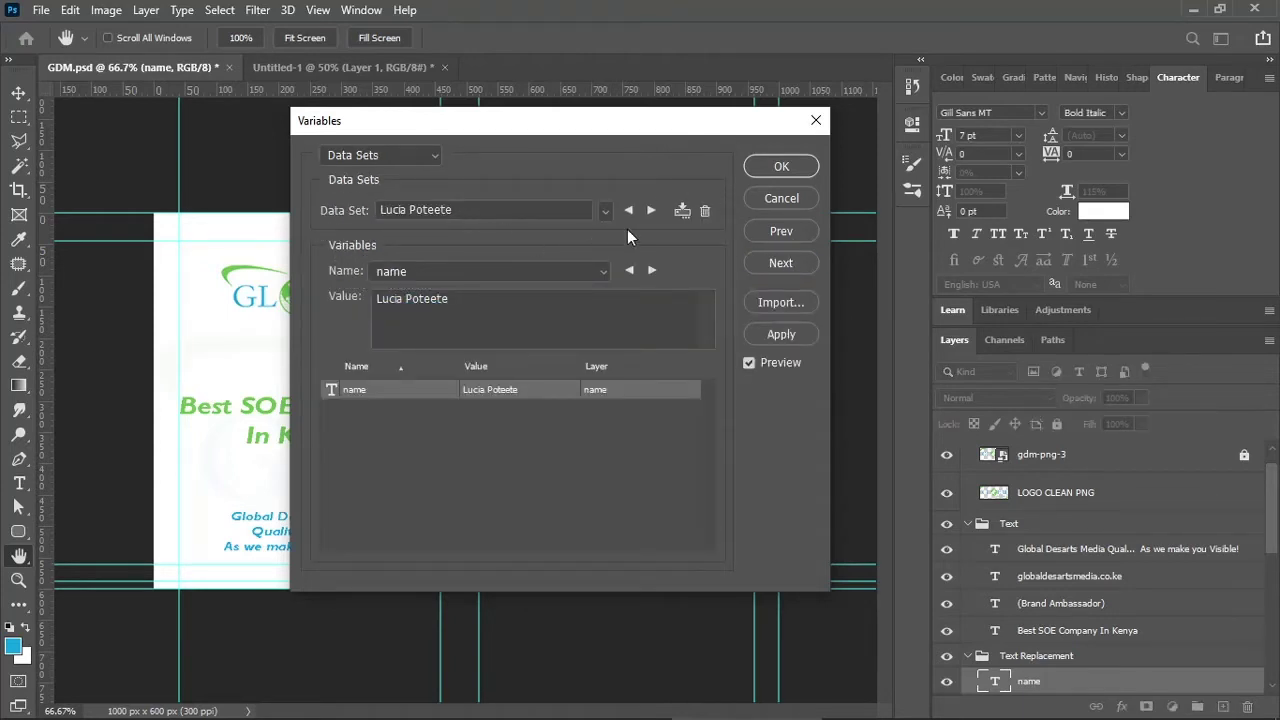
pyautogui.click(650, 211)
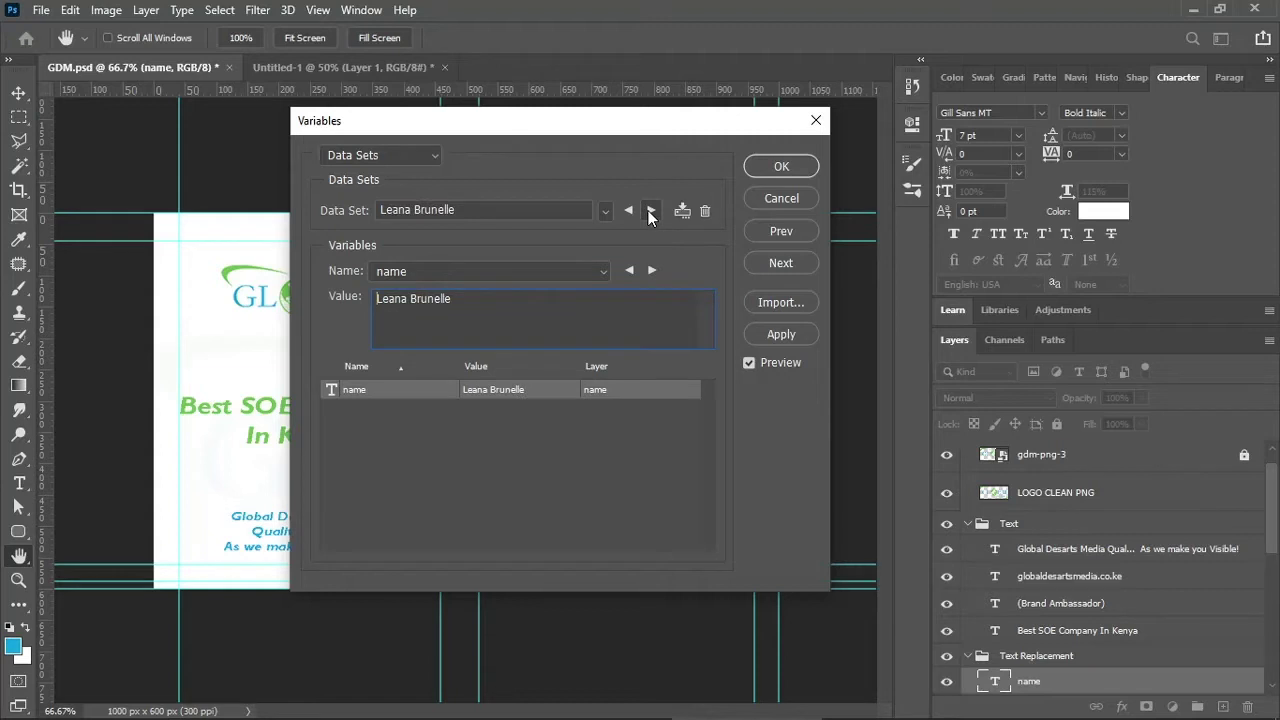
pyautogui.click(650, 211)
pyautogui.click(650, 211)
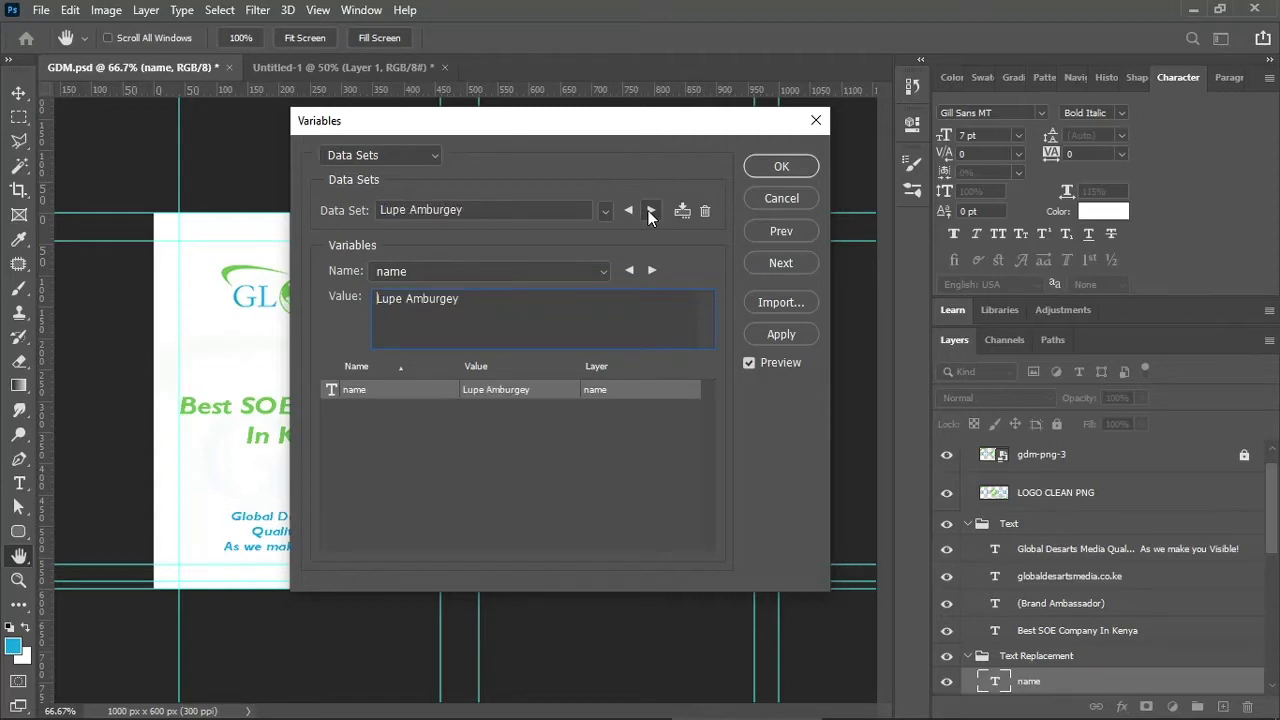
pyautogui.moveTo(634, 126); pyautogui.dragTo(1129, 166)
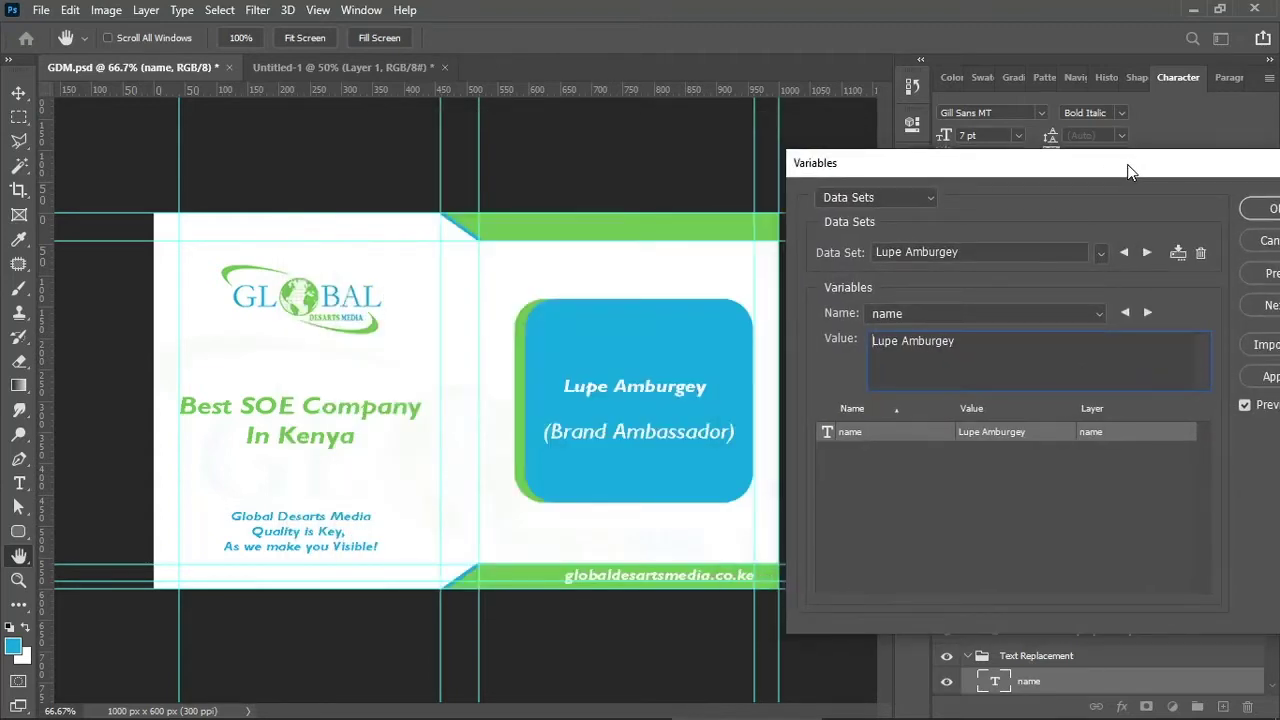
pyautogui.click(1147, 252)
pyautogui.click(1148, 253)
pyautogui.click(1148, 253)
pyautogui.moveTo(1168, 171); pyautogui.dragTo(711, 169)
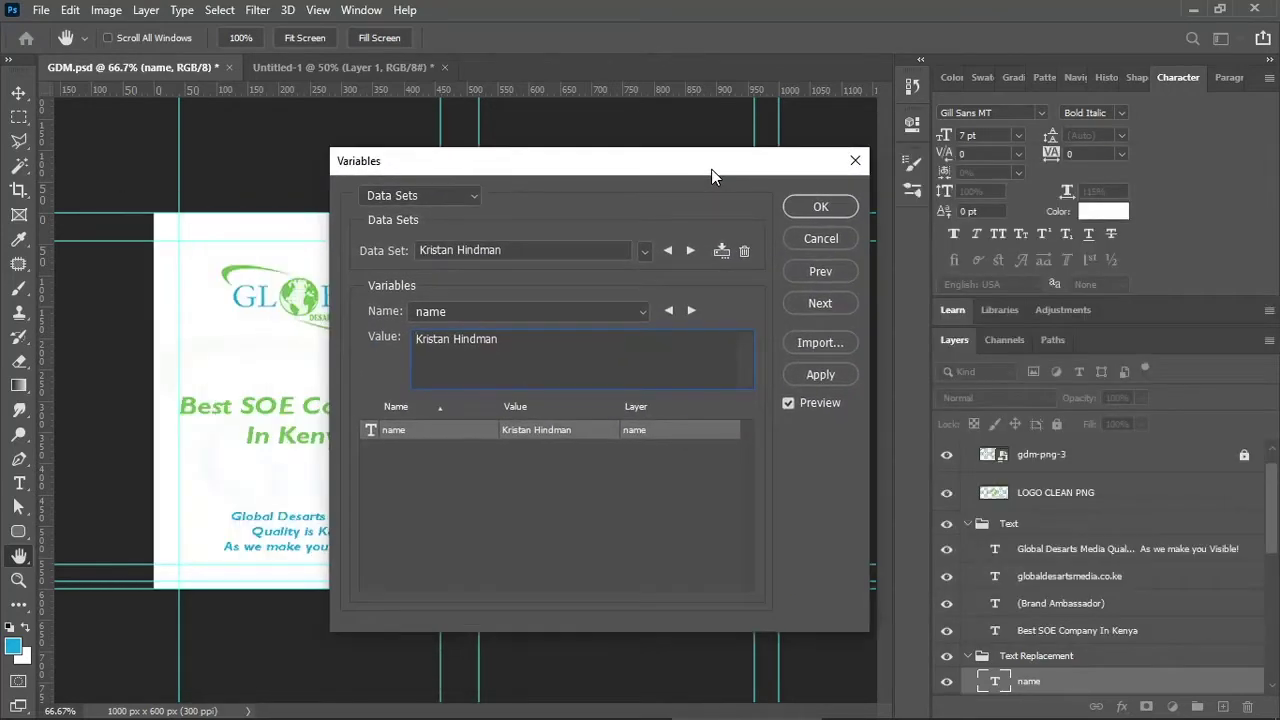
# Recheck the name layer's variable definition, return to the data sets, and accept the variable settings
pyautogui.click(826, 304)
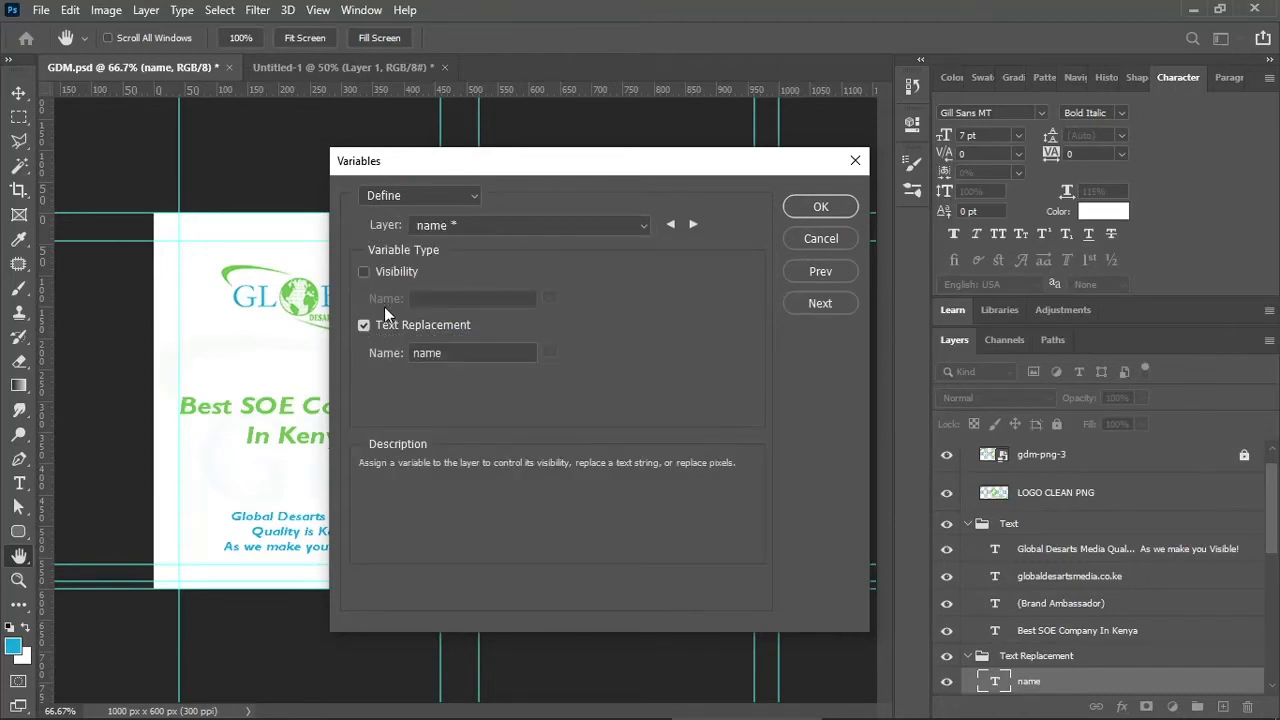
pyautogui.click(826, 302)
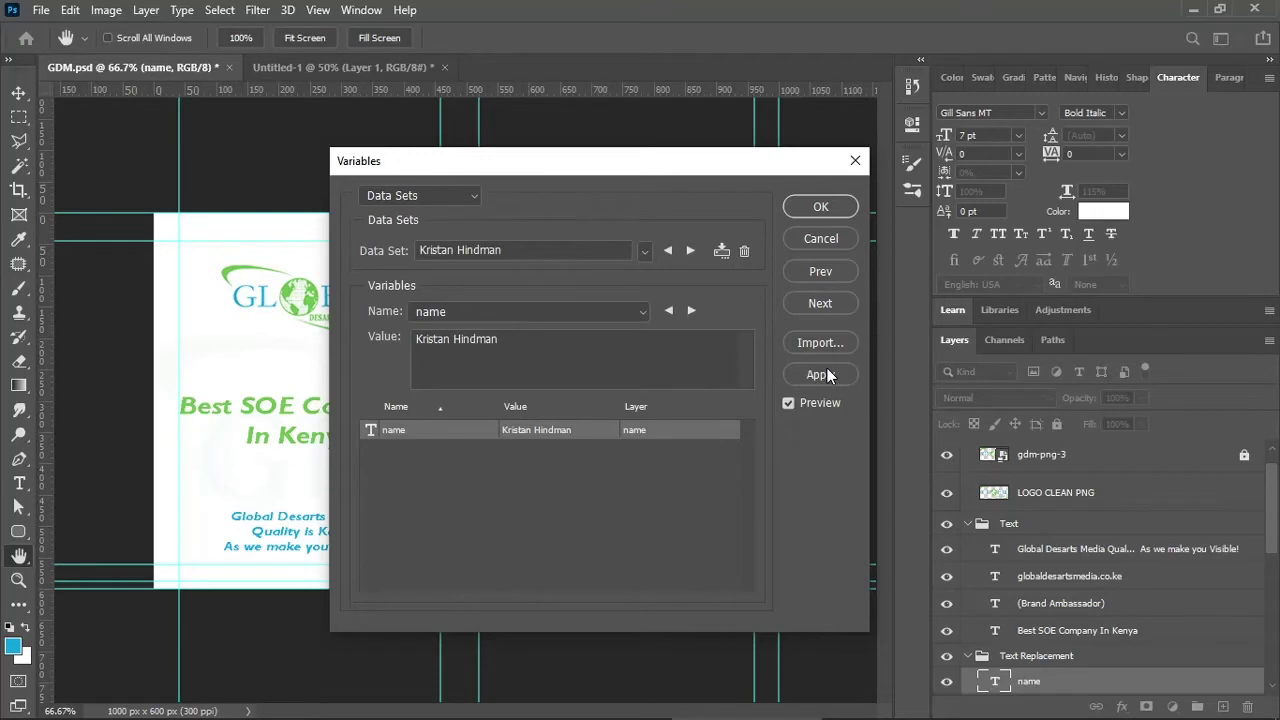
pyautogui.click(819, 208)
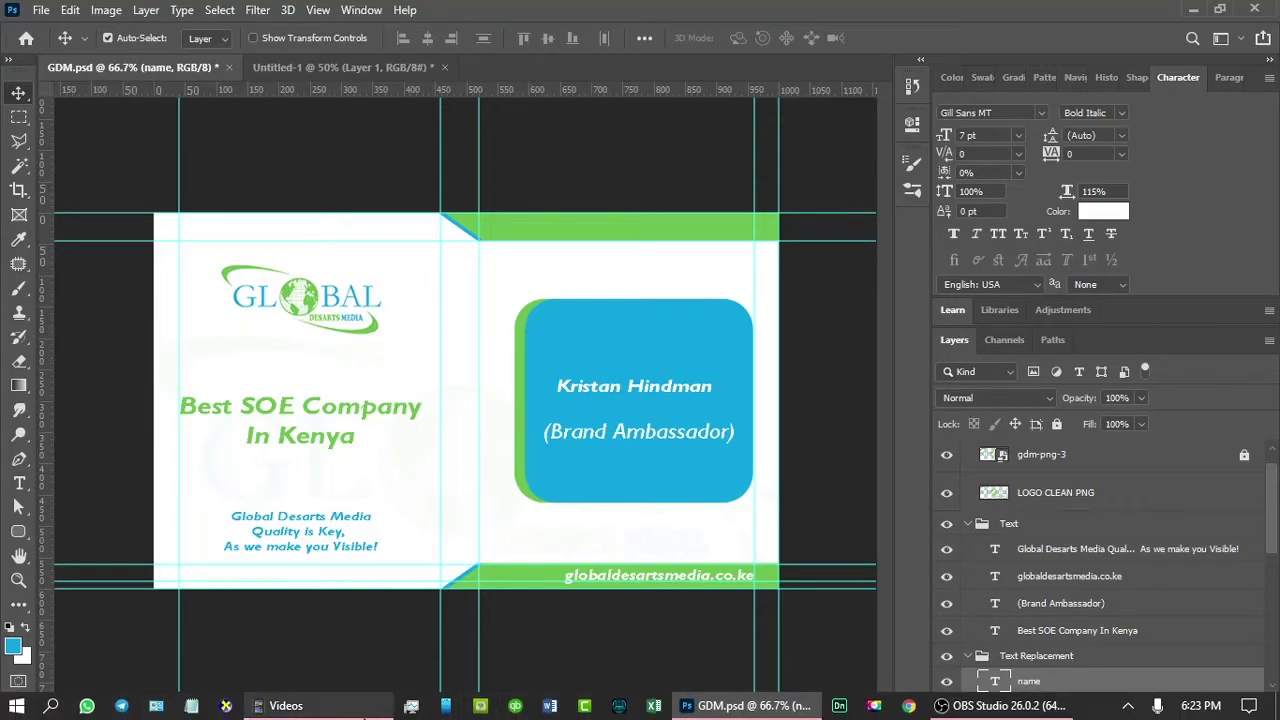
# Switch to File Explorer, open Design with Markie > Working with Variables on drive D:, and maximize the window
pyautogui.click(285, 705)
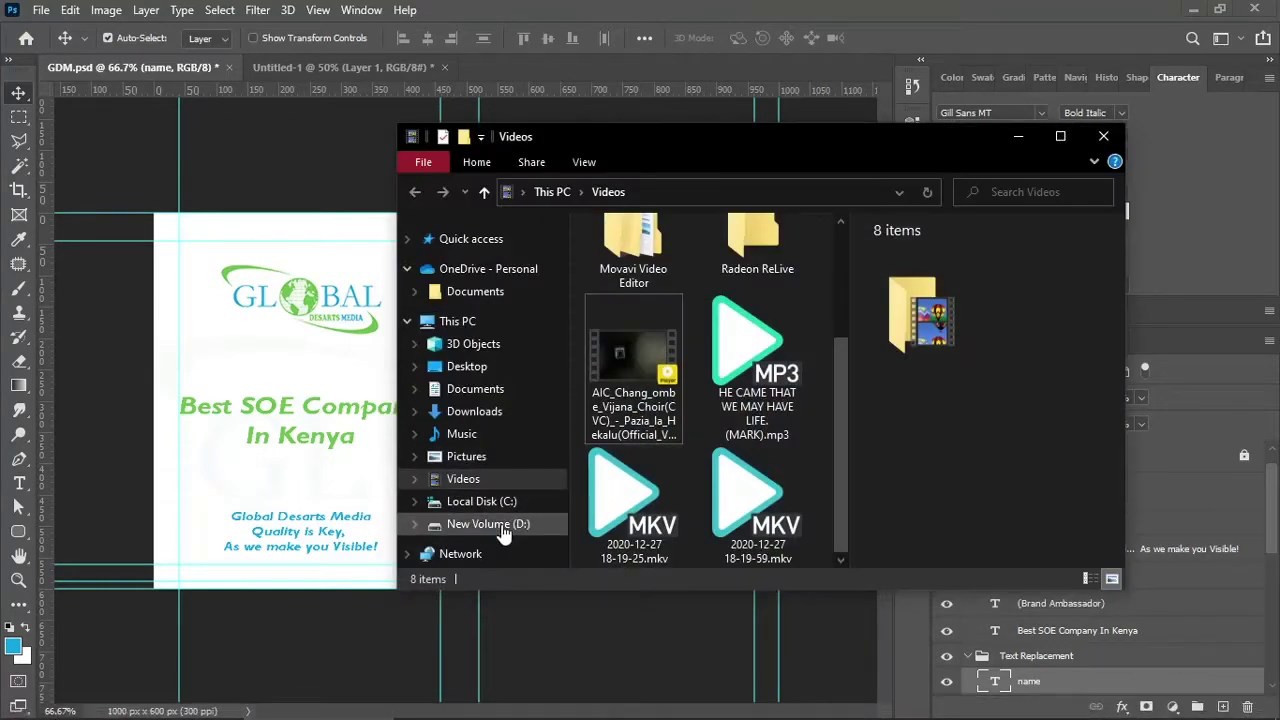
pyautogui.click(490, 524)
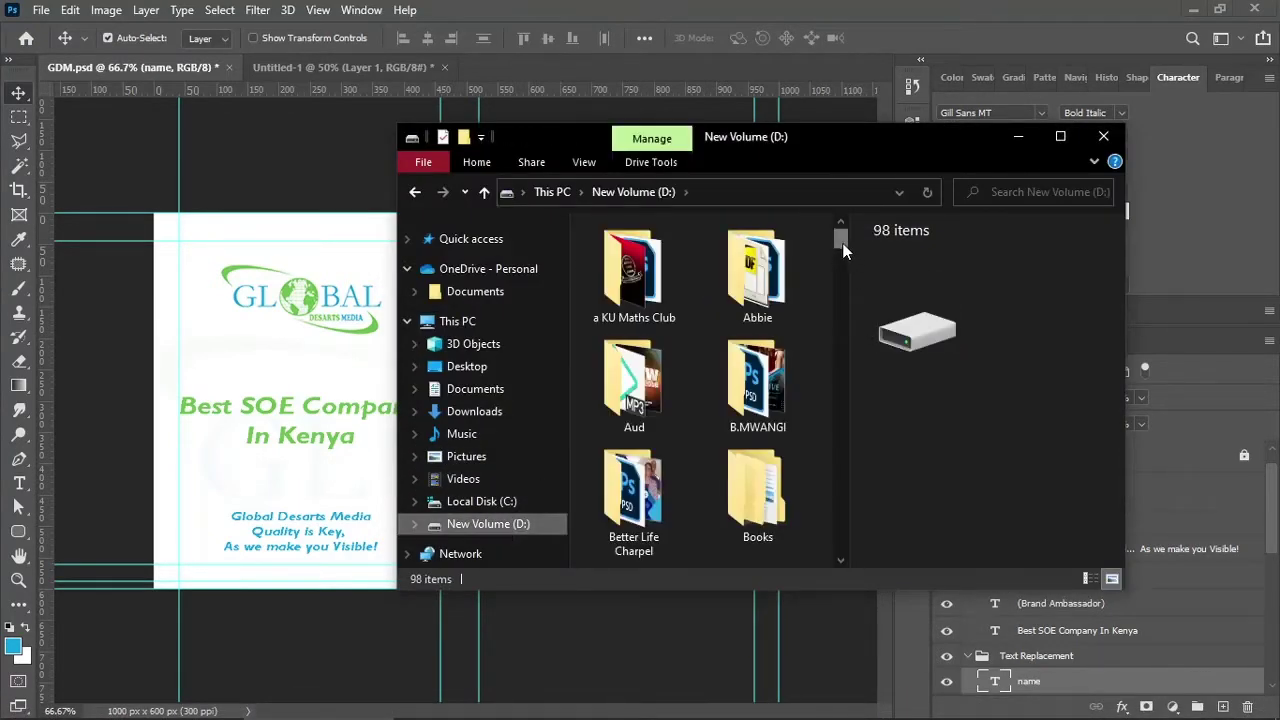
pyautogui.moveTo(842, 243); pyautogui.dragTo(843, 283)
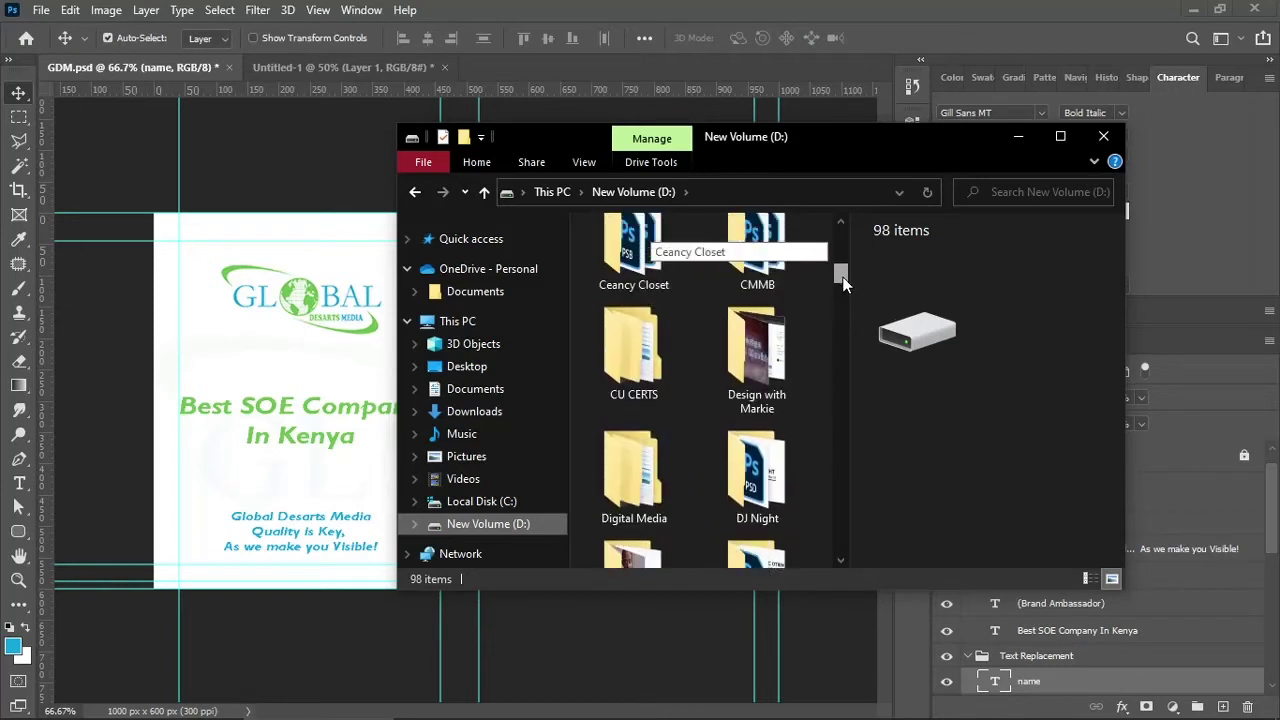
pyautogui.doubleClick(757, 352)
pyautogui.doubleClick(622, 288)
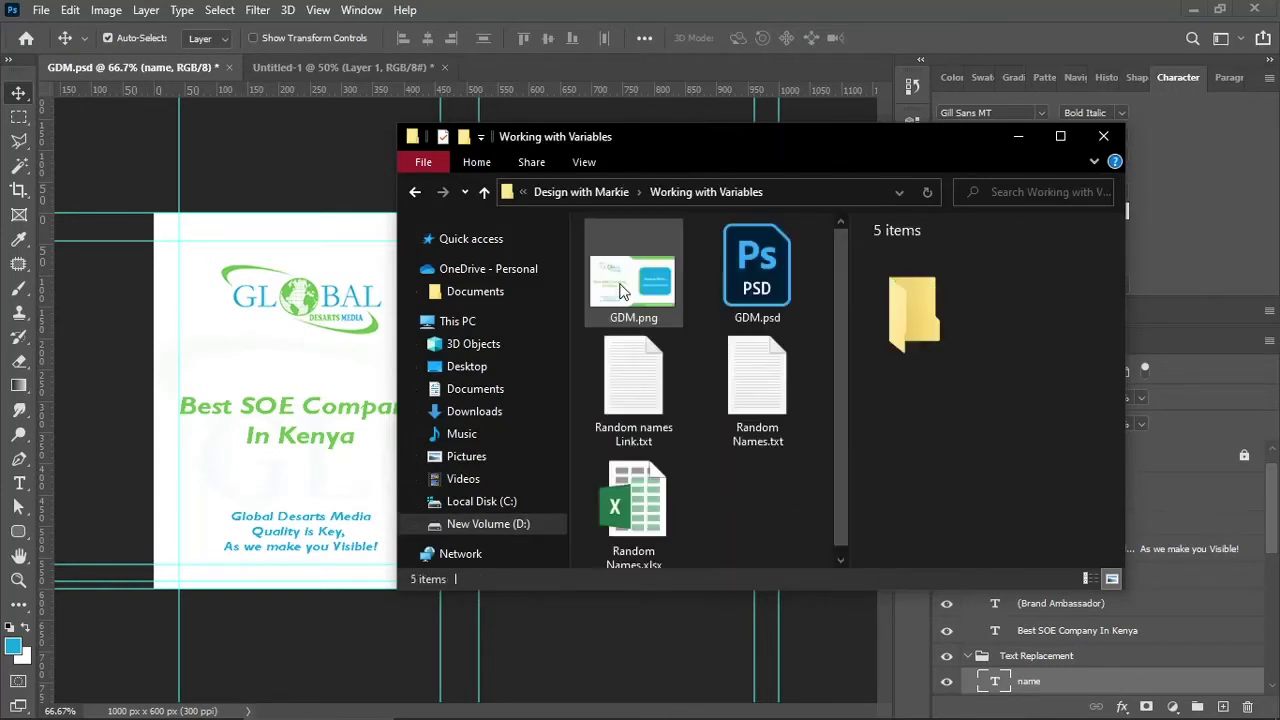
pyautogui.click(1060, 136)
# Examine the details of GDM.psd, GDM.png and Random names Link.txt in the Working with Variables folder
pyautogui.click(355, 165)
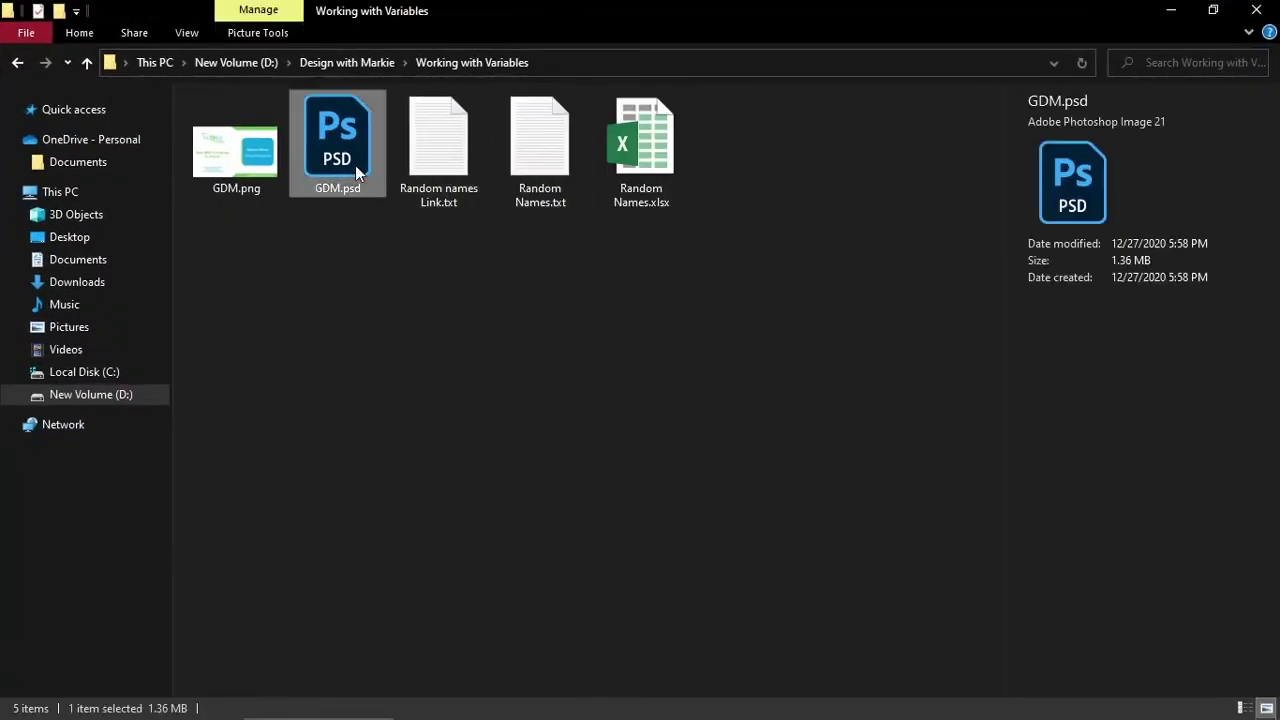
pyautogui.click(272, 178)
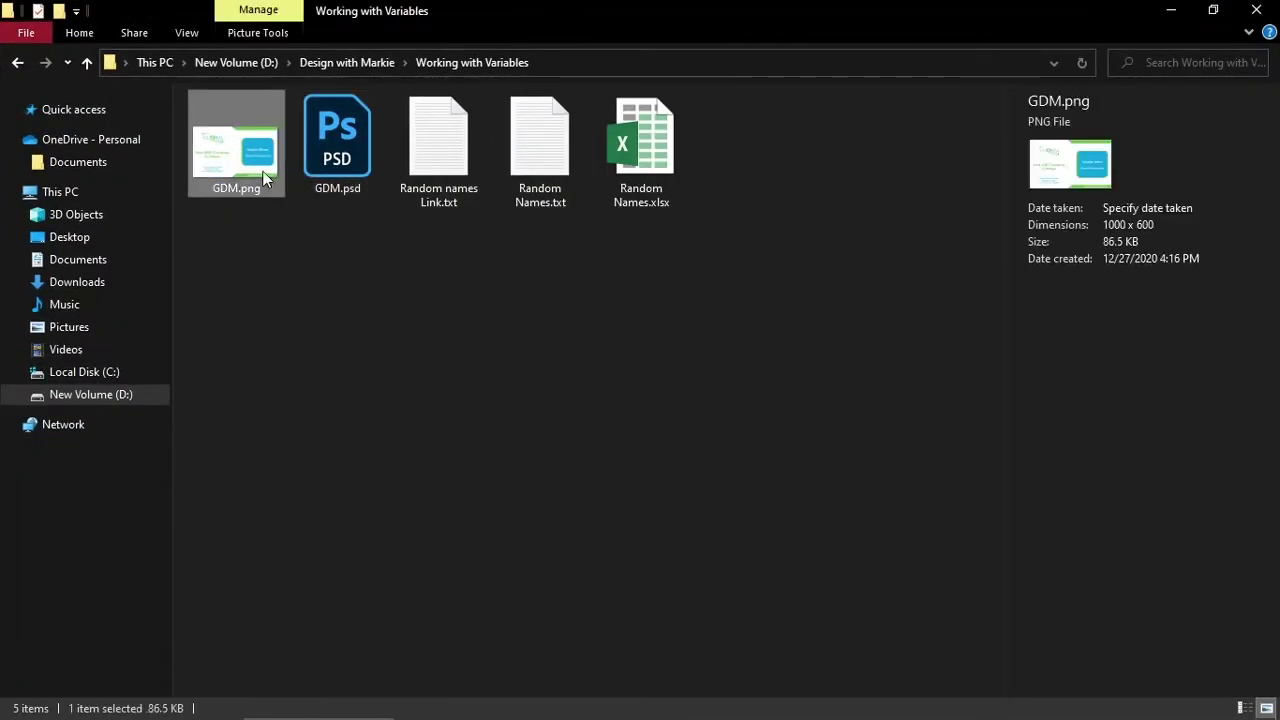
pyautogui.click(449, 173)
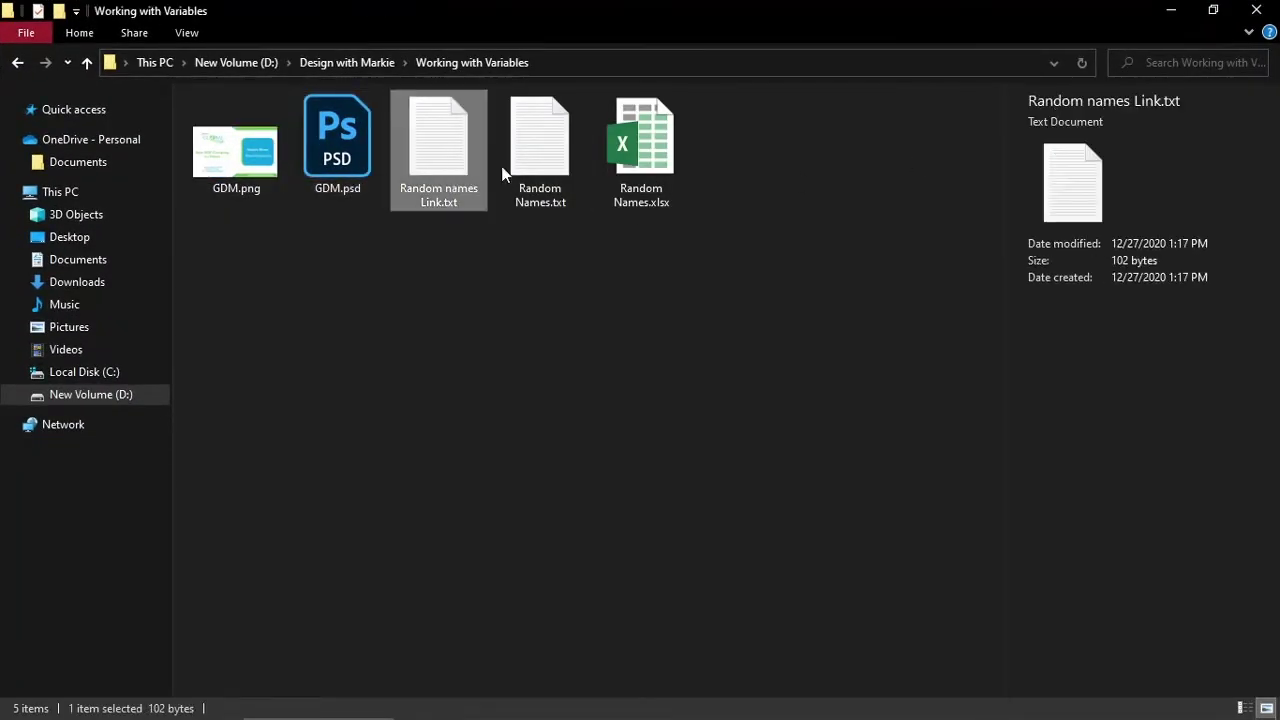
# Switch to Photoshop and export all data sets as PSD files named by data set name into the Working with Variables folder
pyautogui.click(663, 346)
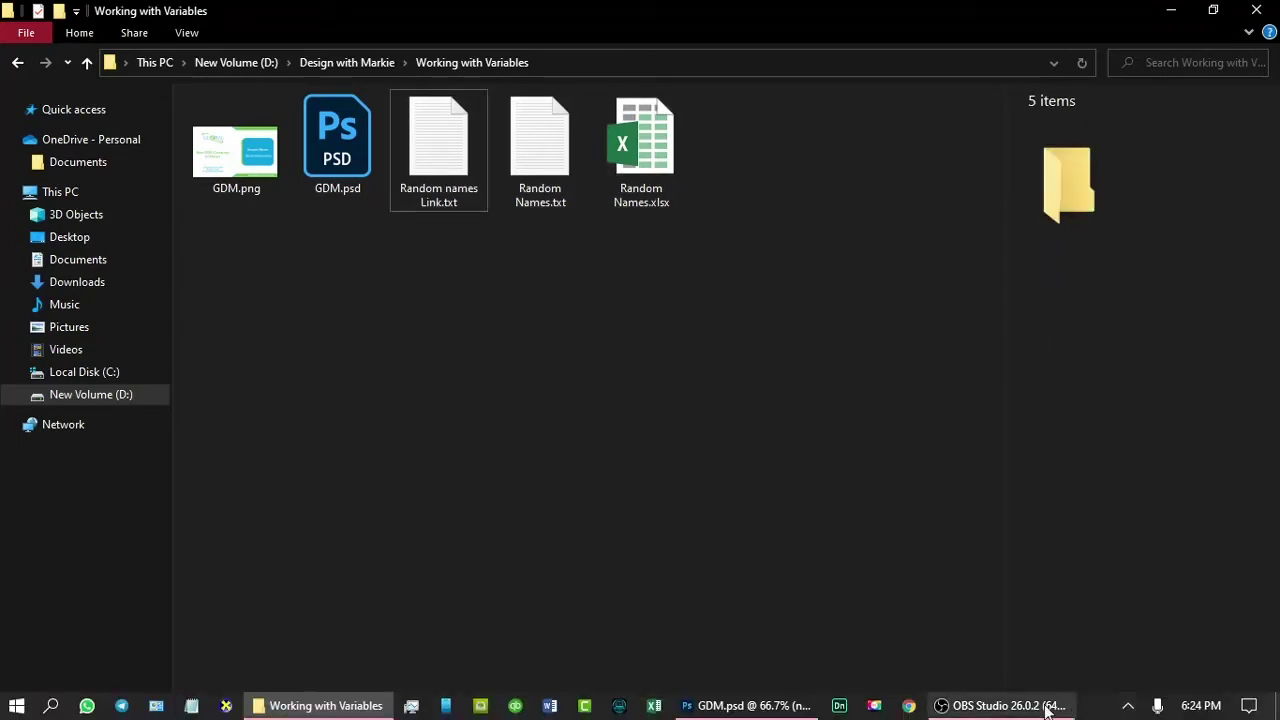
pyautogui.click(748, 706)
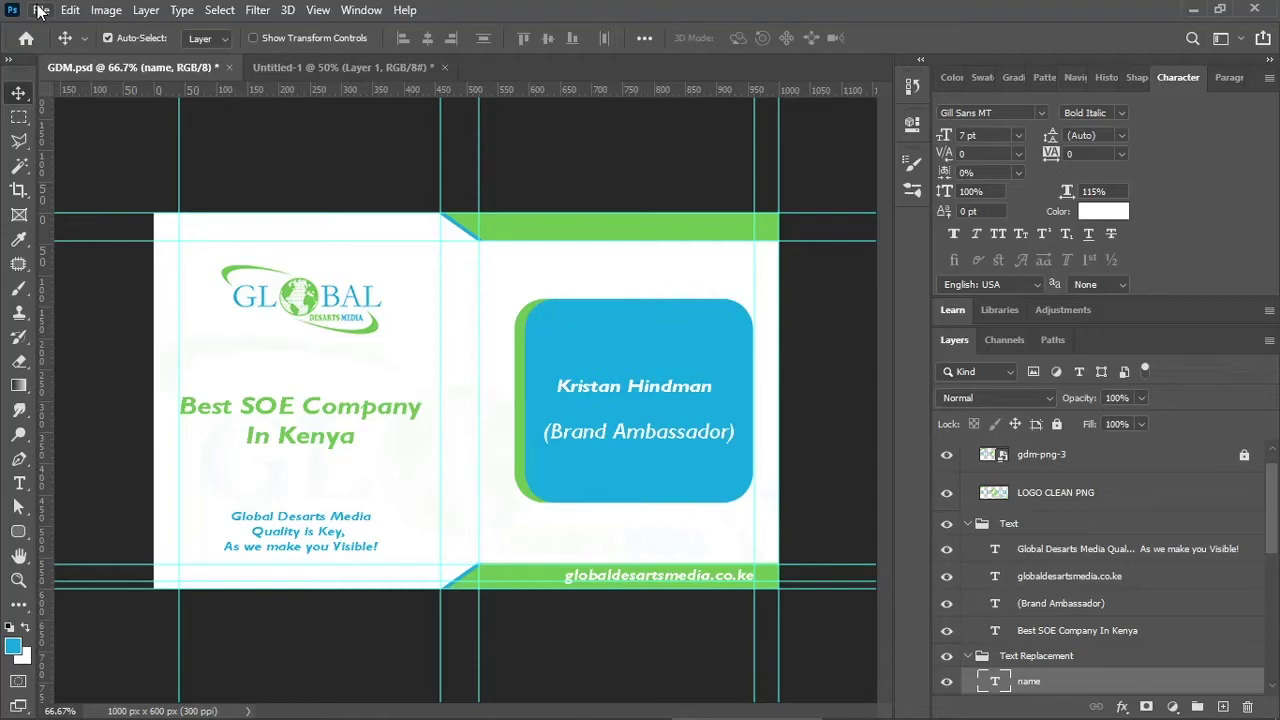
pyautogui.click(40, 12)
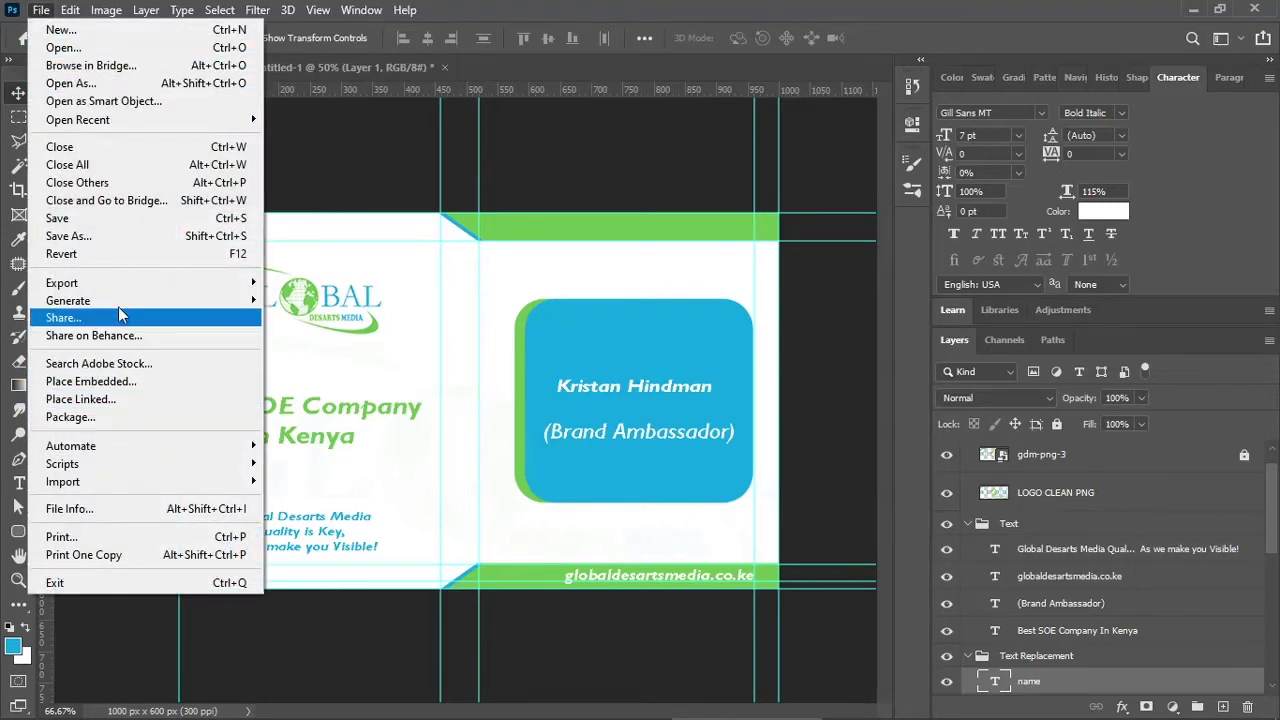
pyautogui.moveTo(118, 286)
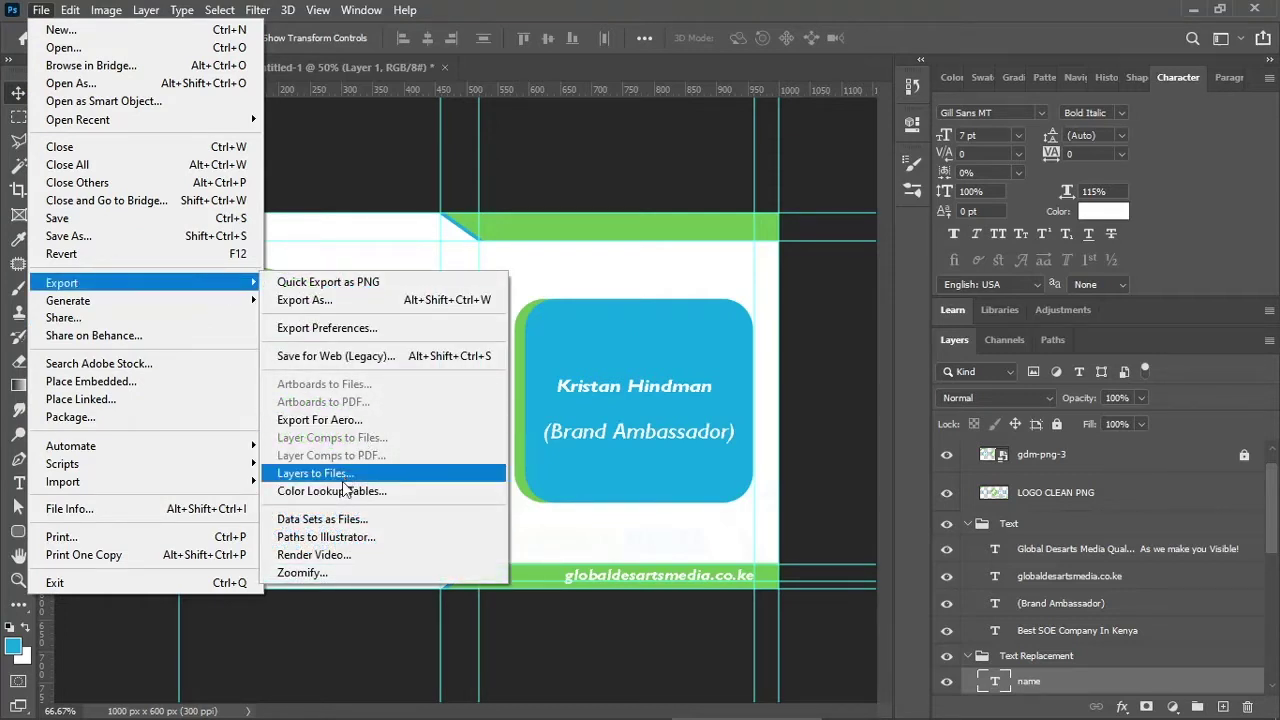
pyautogui.click(340, 522)
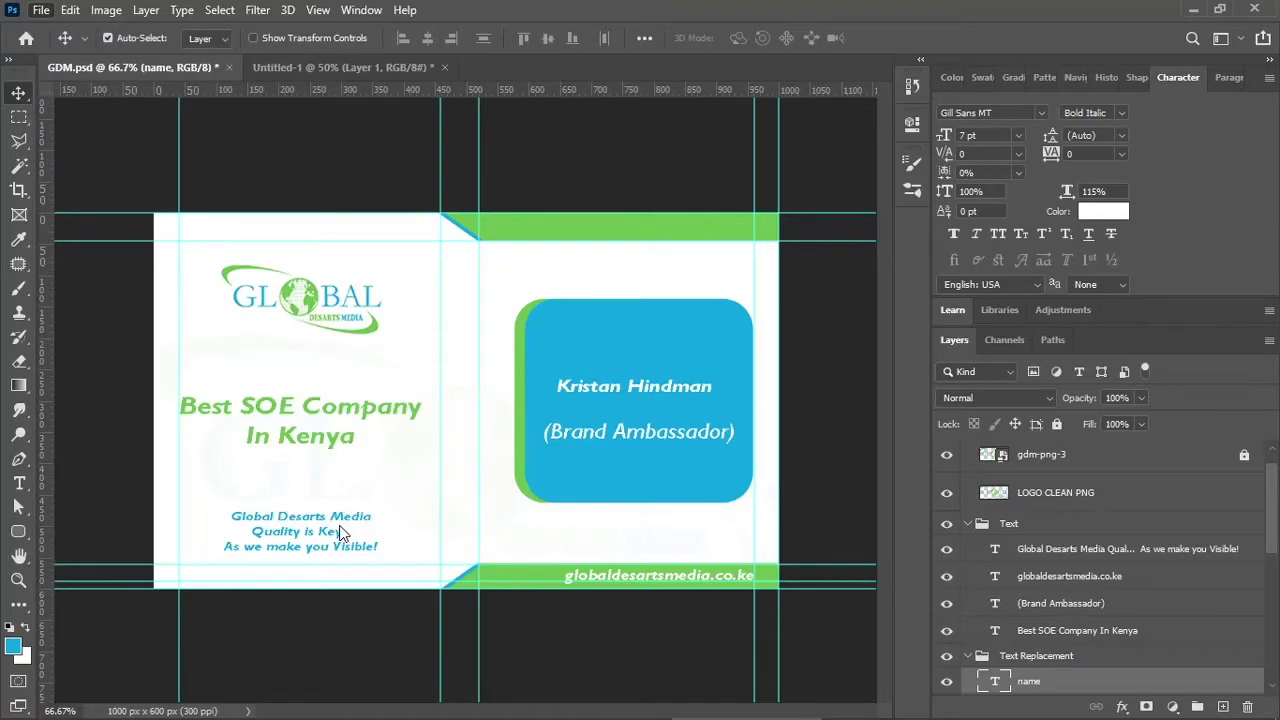
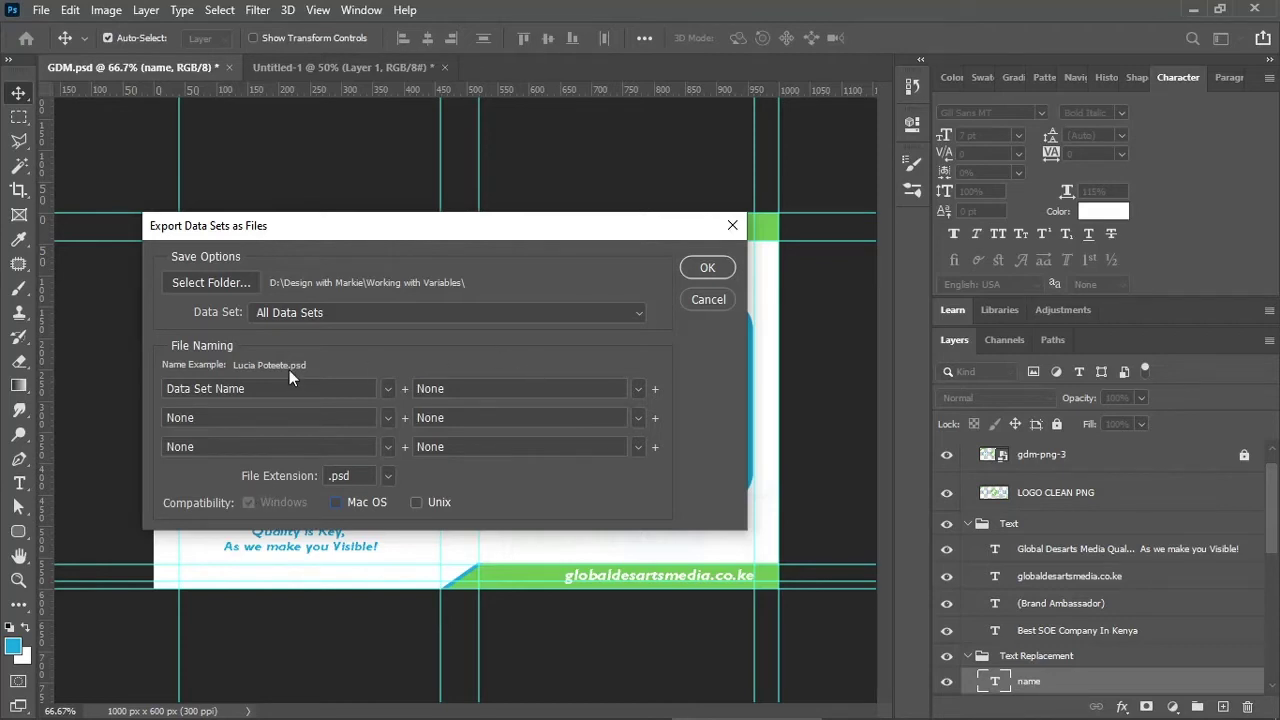
pyautogui.click(707, 270)
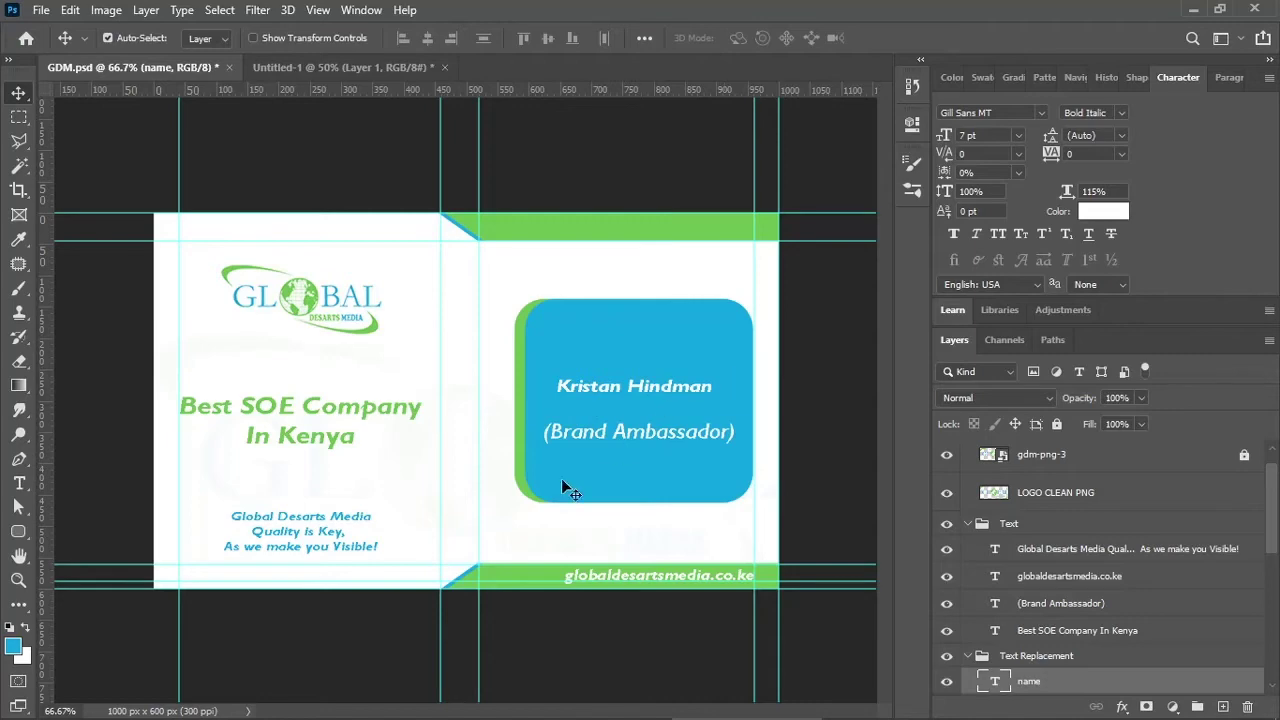
# Switch to File Explorer and look through the exported PSD files in the Working with Variables folder
pyautogui.click(318, 707)
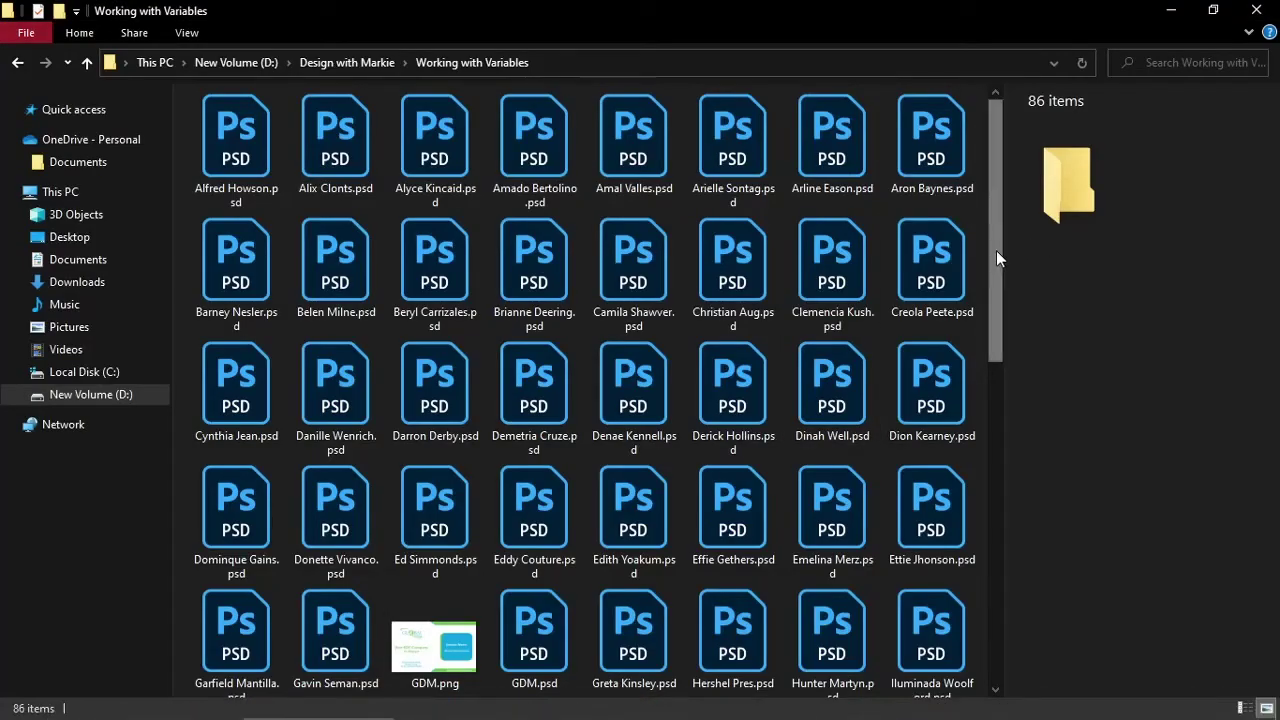
pyautogui.moveTo(995, 250); pyautogui.dragTo(998, 607)
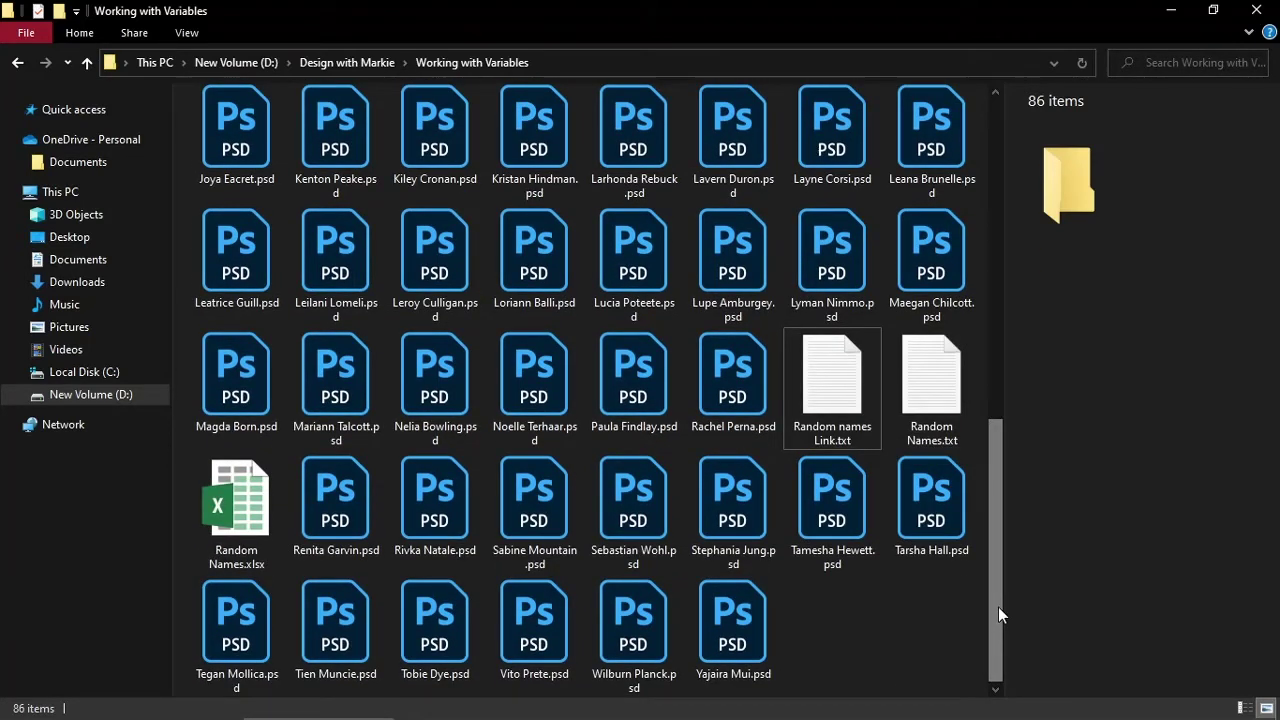
pyautogui.hotkey('ctrl', 'a')
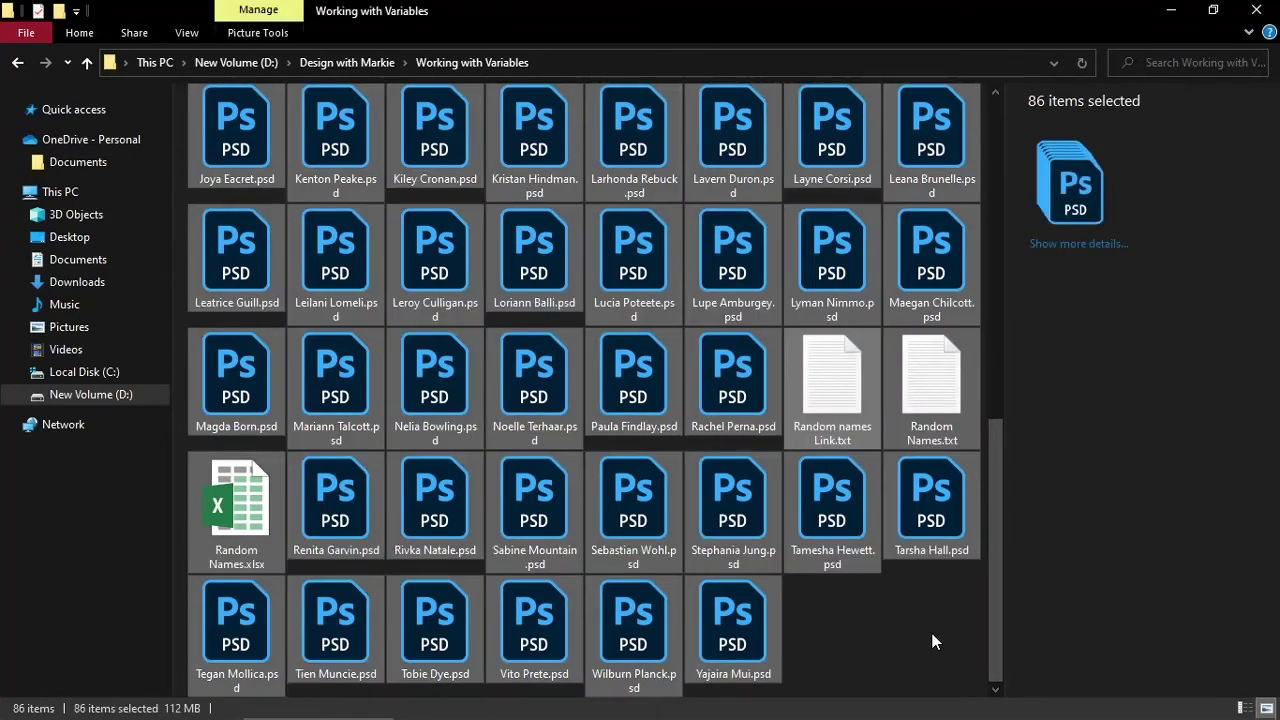
pyautogui.click(932, 642)
pyautogui.moveTo(997, 622); pyautogui.dragTo(989, 255)
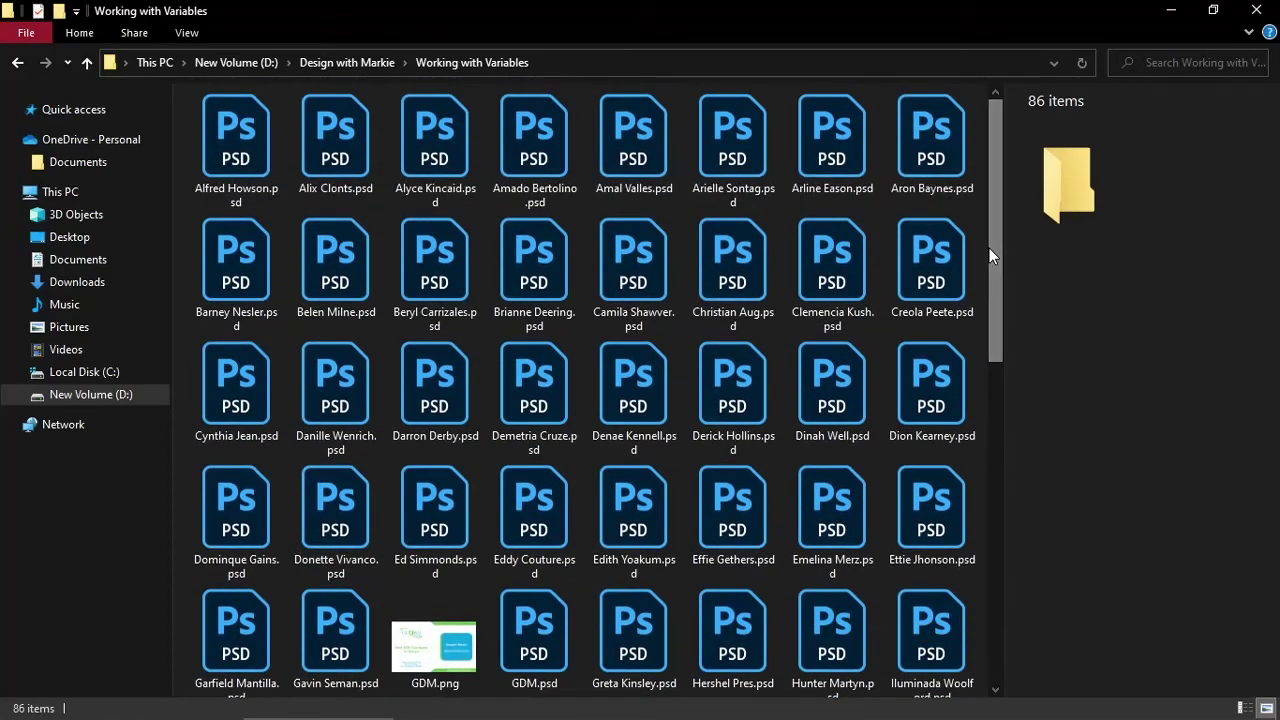
pyautogui.moveTo(995, 254); pyautogui.dragTo(999, 677)
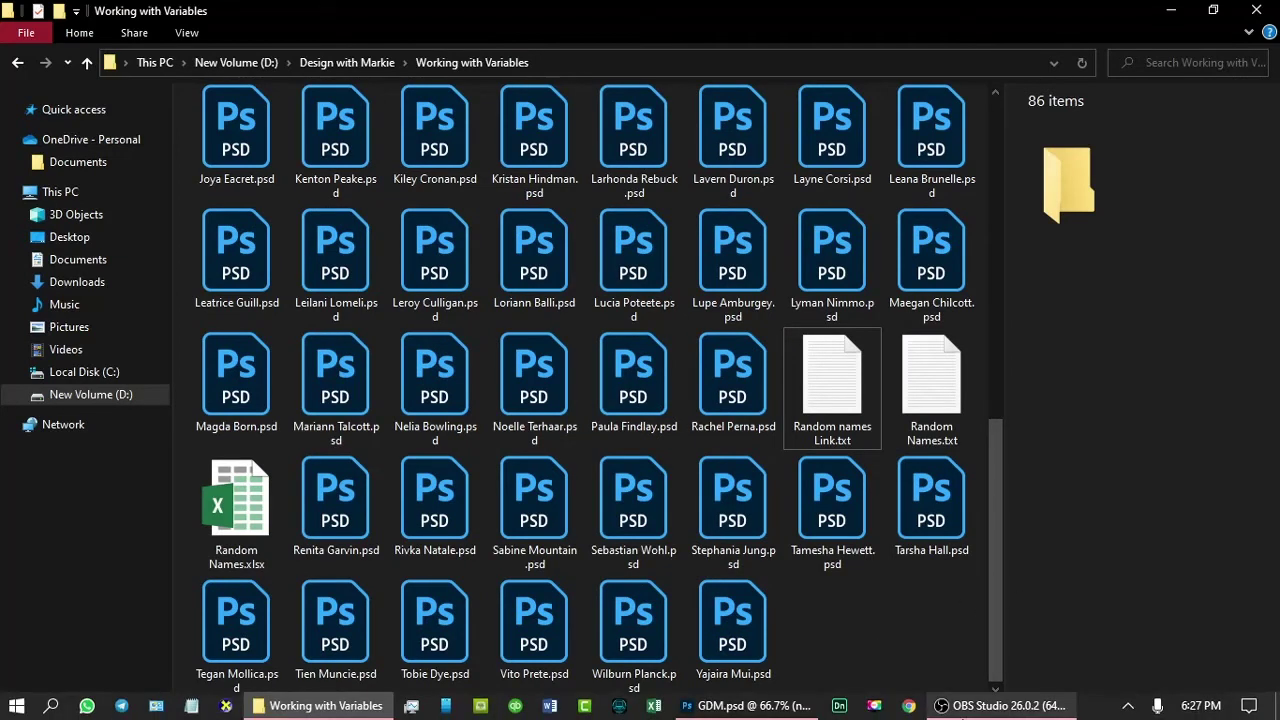
# Switch to Photoshop and run Image Processor on the Working with Variables folder, saving JPEGs at quality 3 in the same location
pyautogui.moveTo(1020, 706)
pyautogui.click(790, 706)
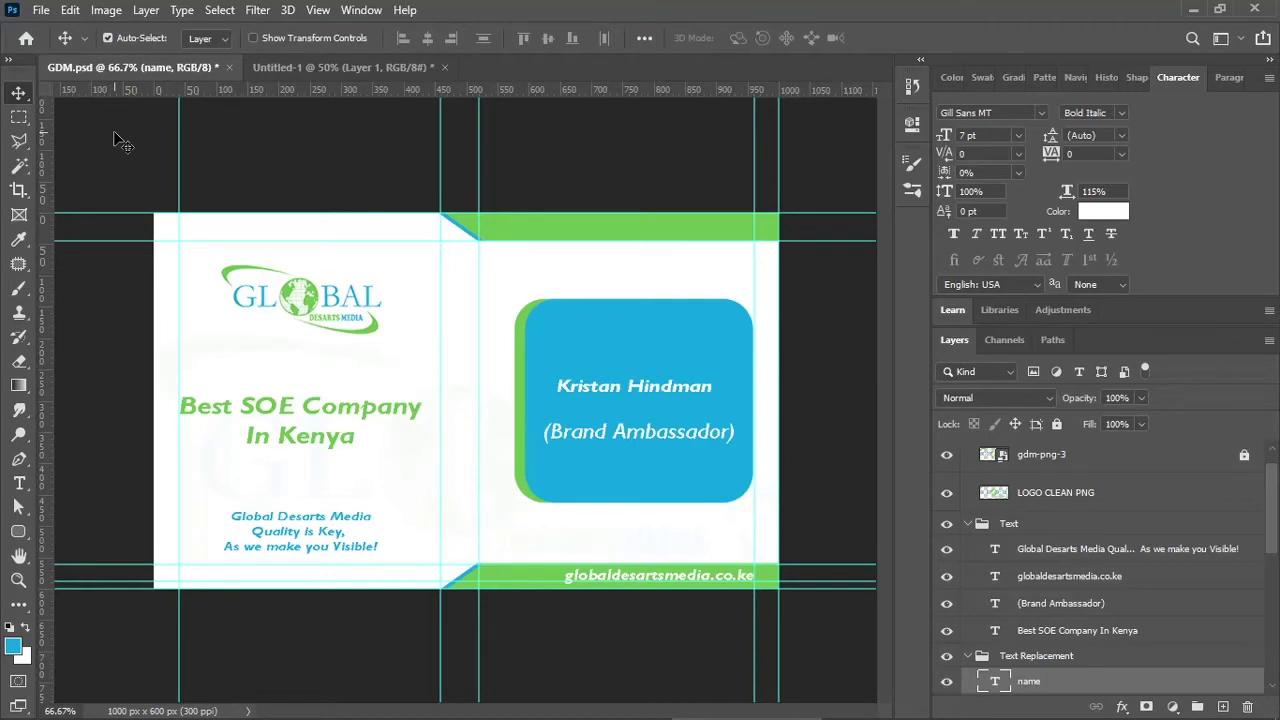
pyautogui.click(41, 12)
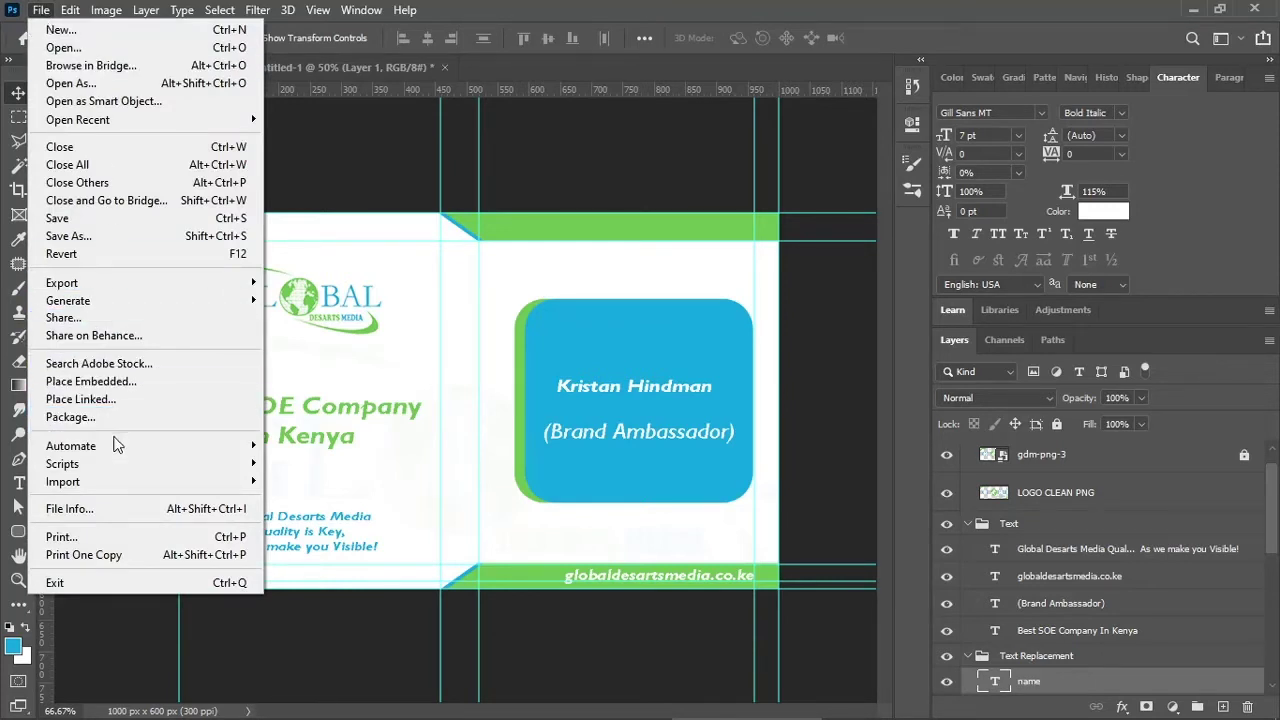
pyautogui.moveTo(113, 453)
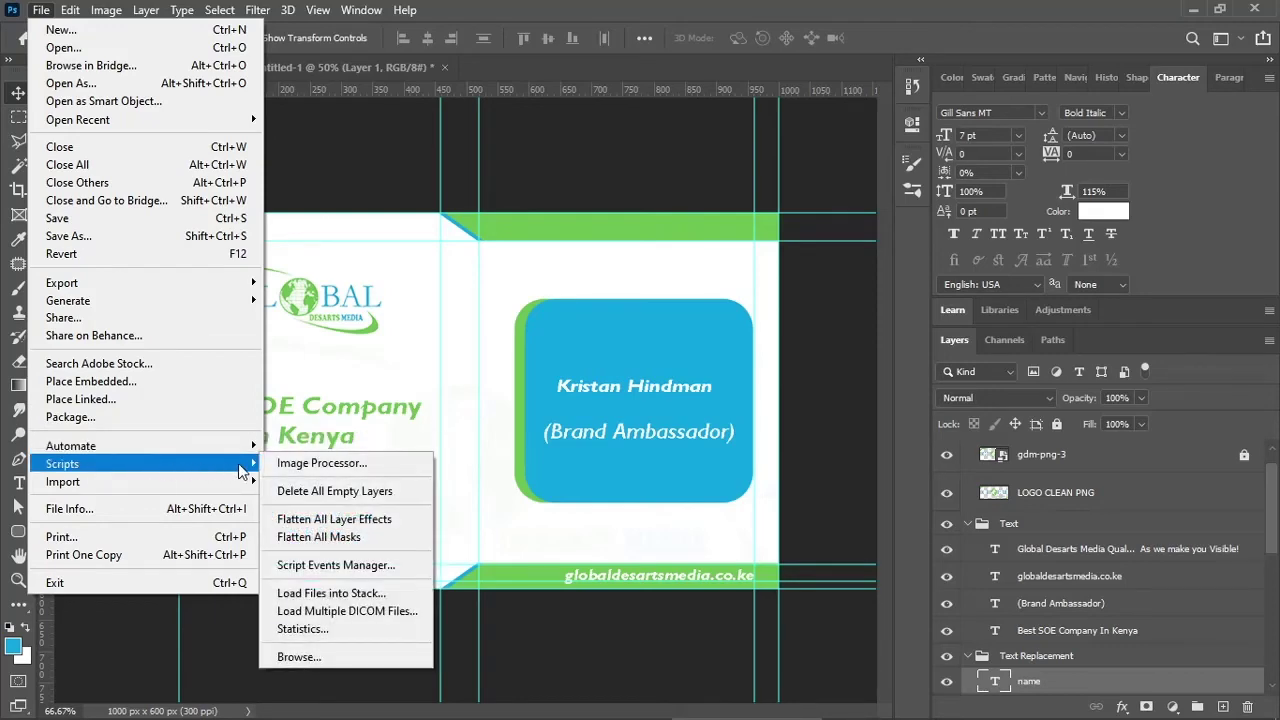
pyautogui.click(281, 463)
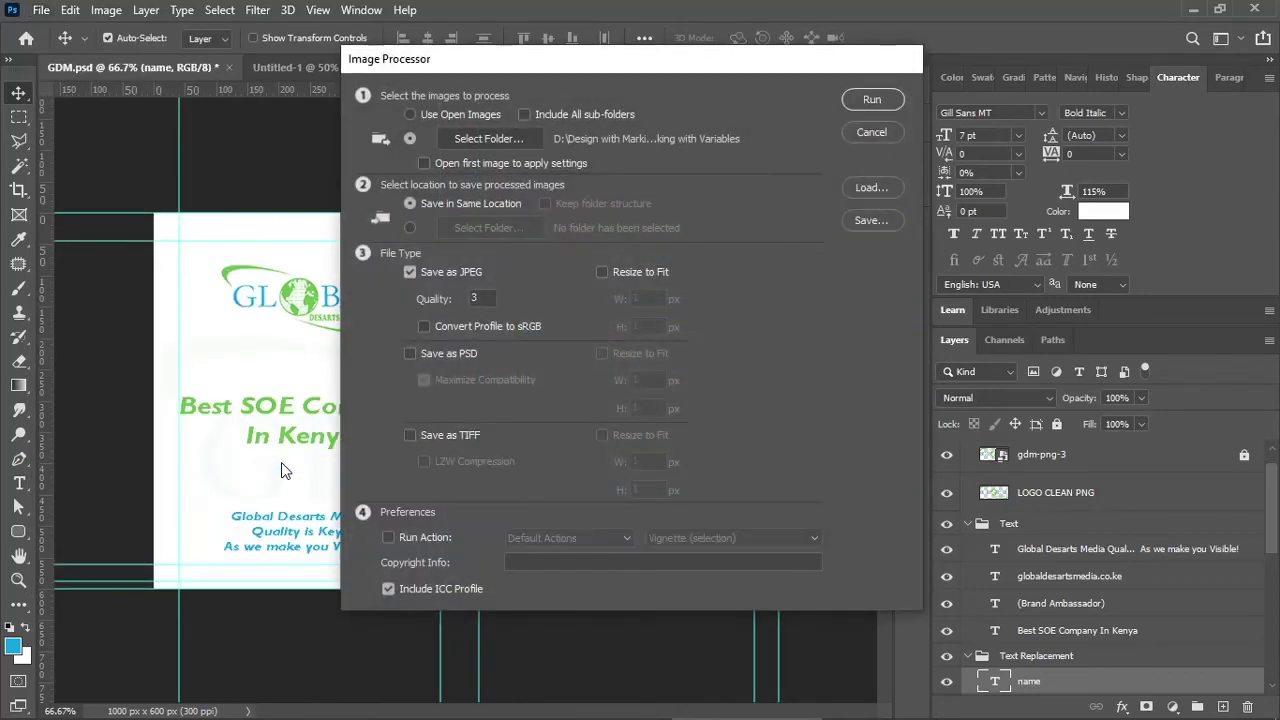
pyautogui.click(490, 141)
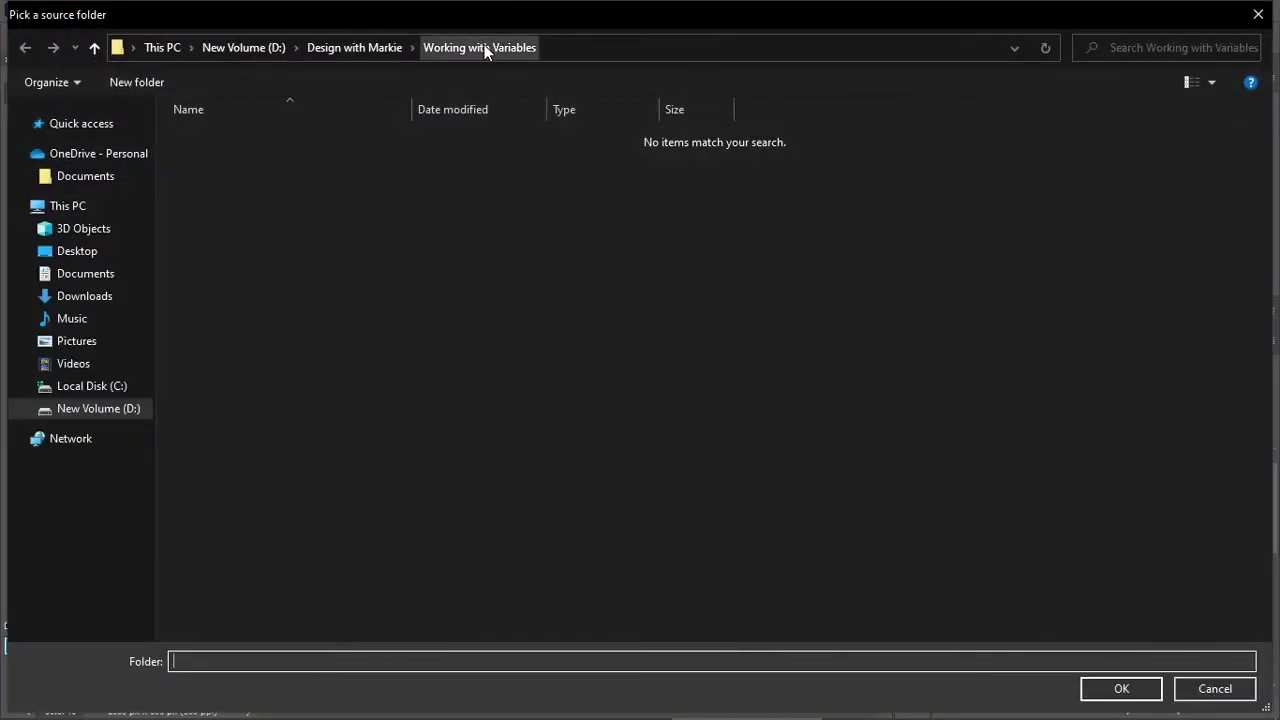
pyautogui.click(1133, 688)
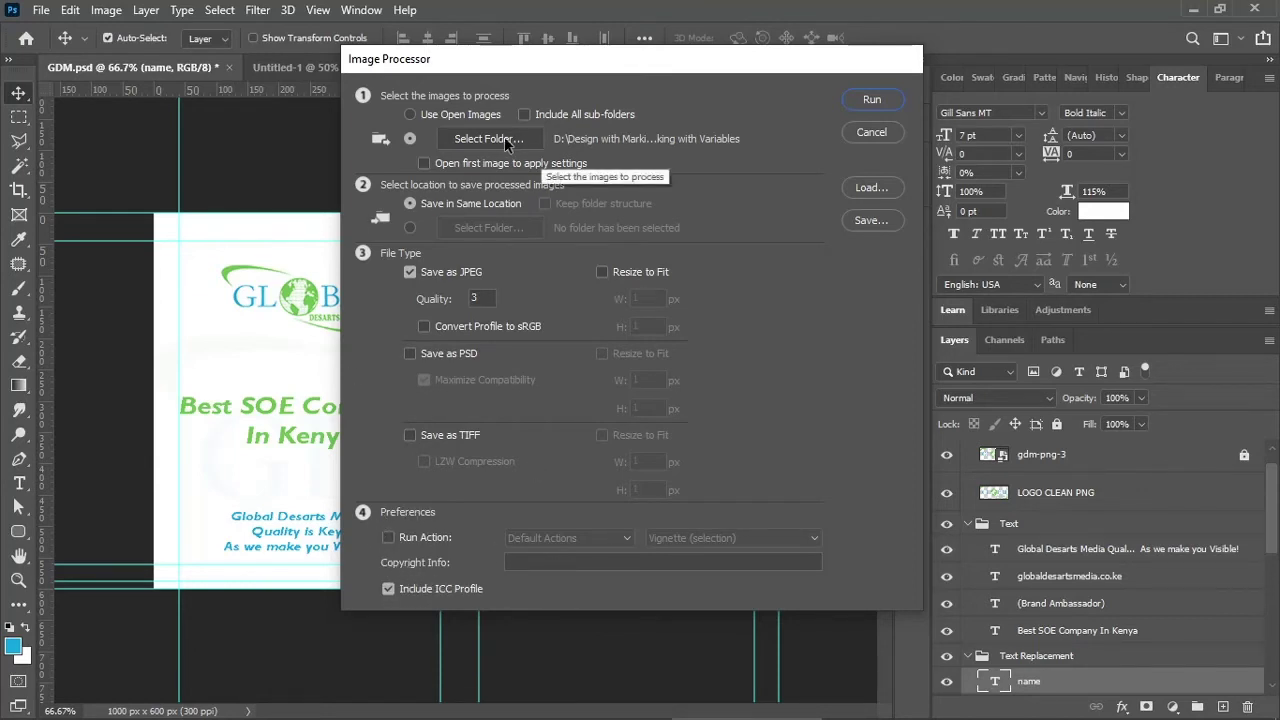
pyautogui.click(872, 100)
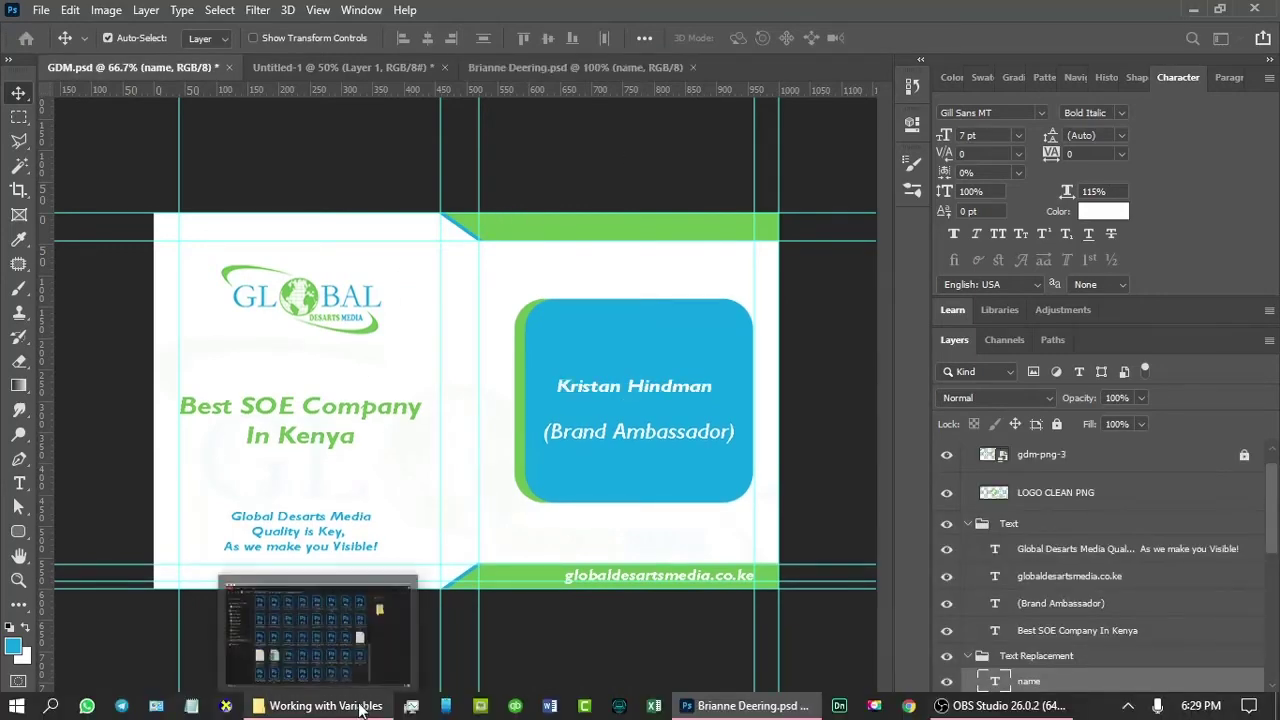
# Switch to File Explorer, check the cards in the new JPEG folder, and return to Photoshop
pyautogui.click(356, 706)
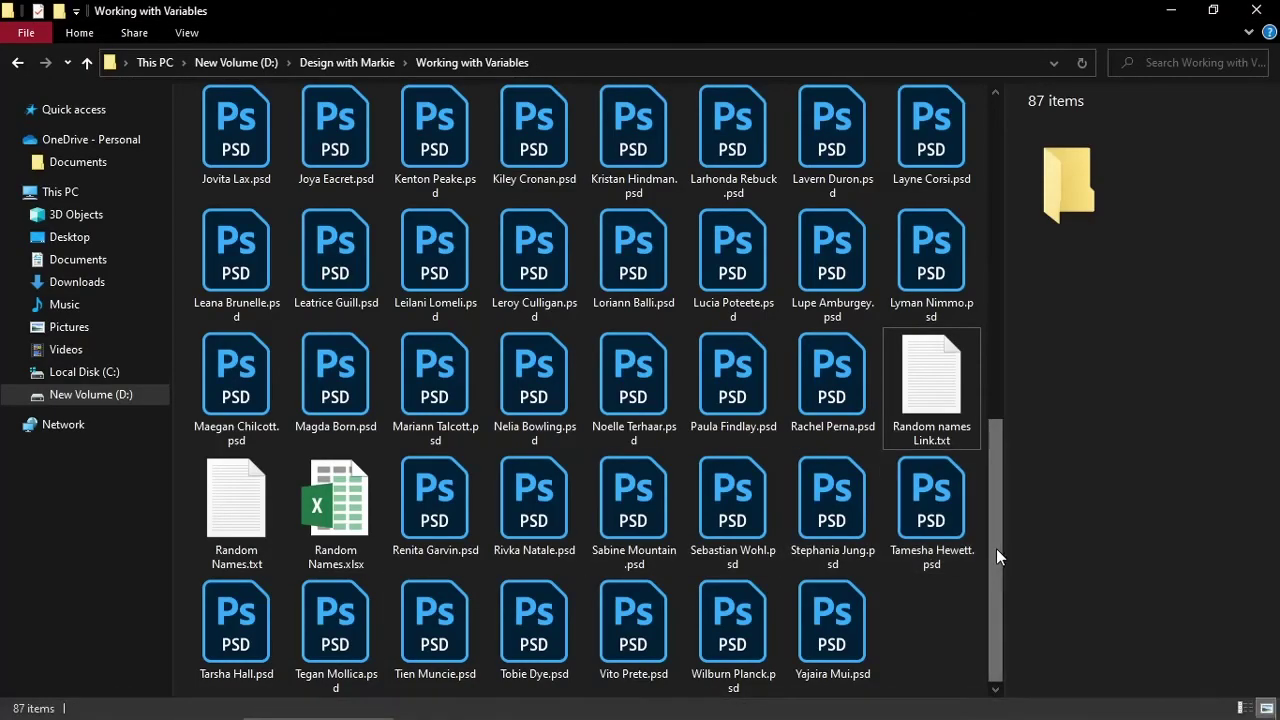
pyautogui.moveTo(995, 581); pyautogui.dragTo(975, 127)
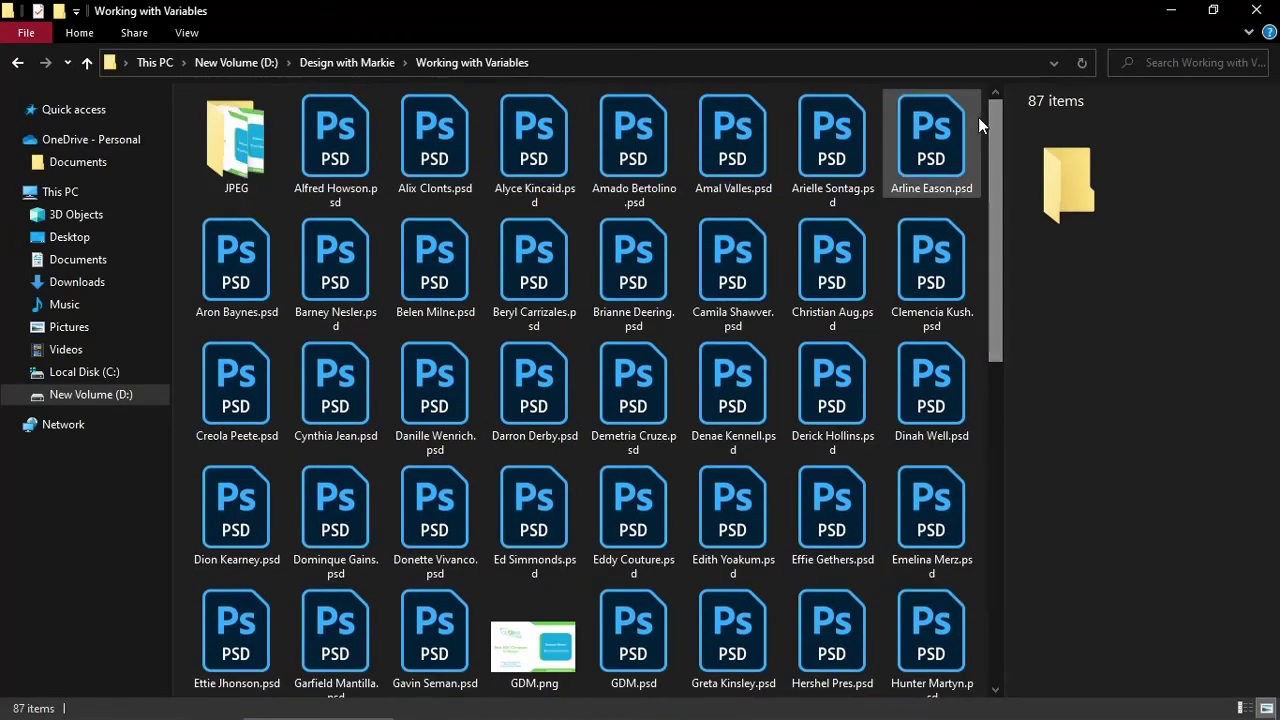
pyautogui.doubleClick(240, 167)
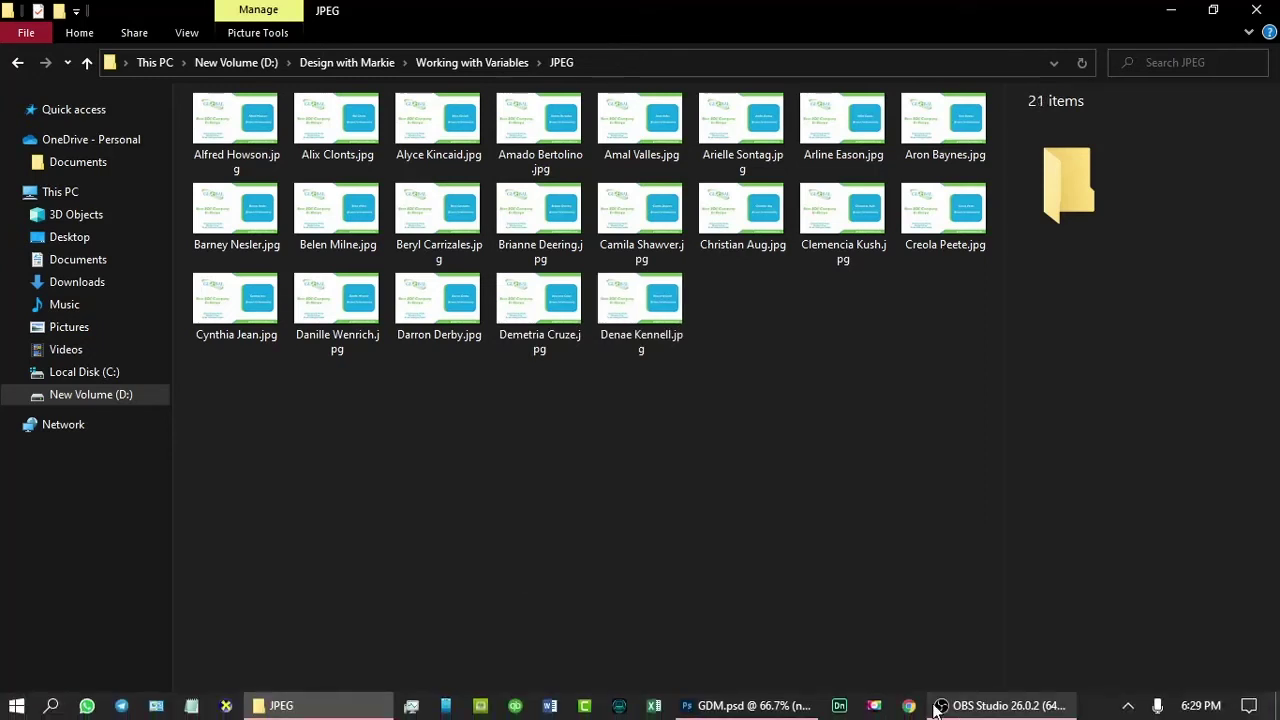
pyautogui.click(785, 712)
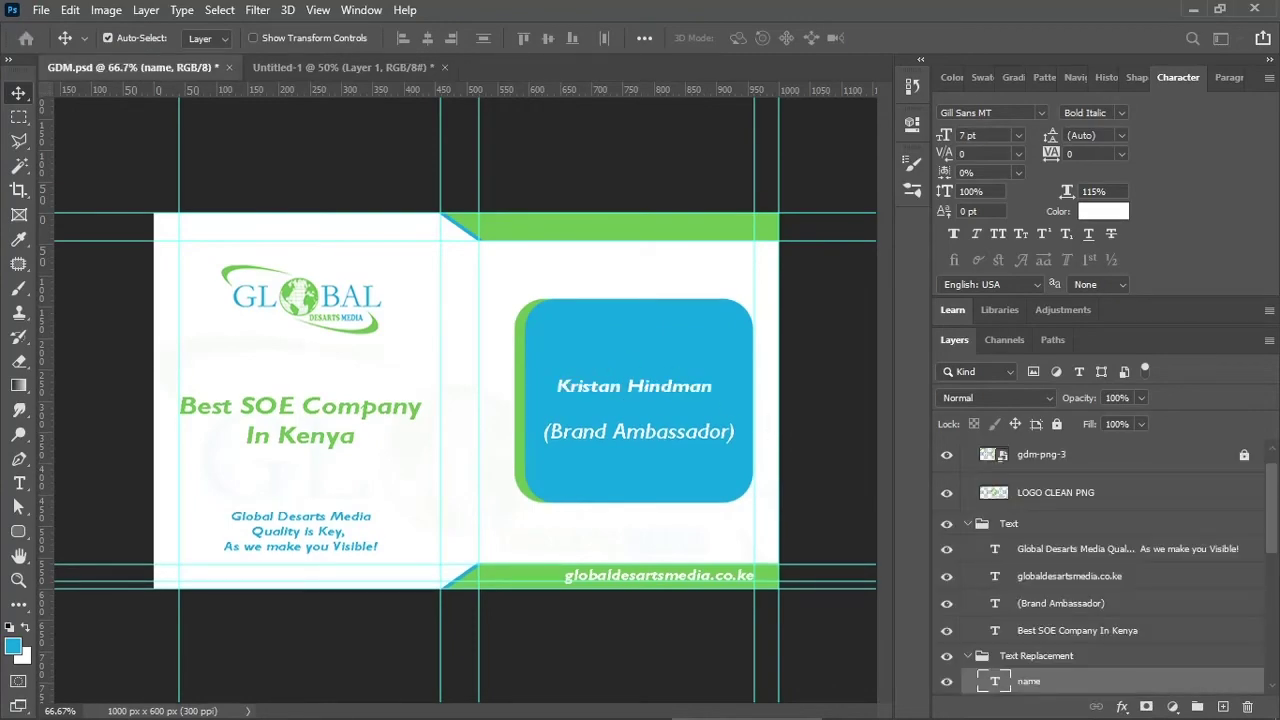
# Switch back to File Explorer and look through the card images generated so far in the JPEG folder
pyautogui.click(340, 710)
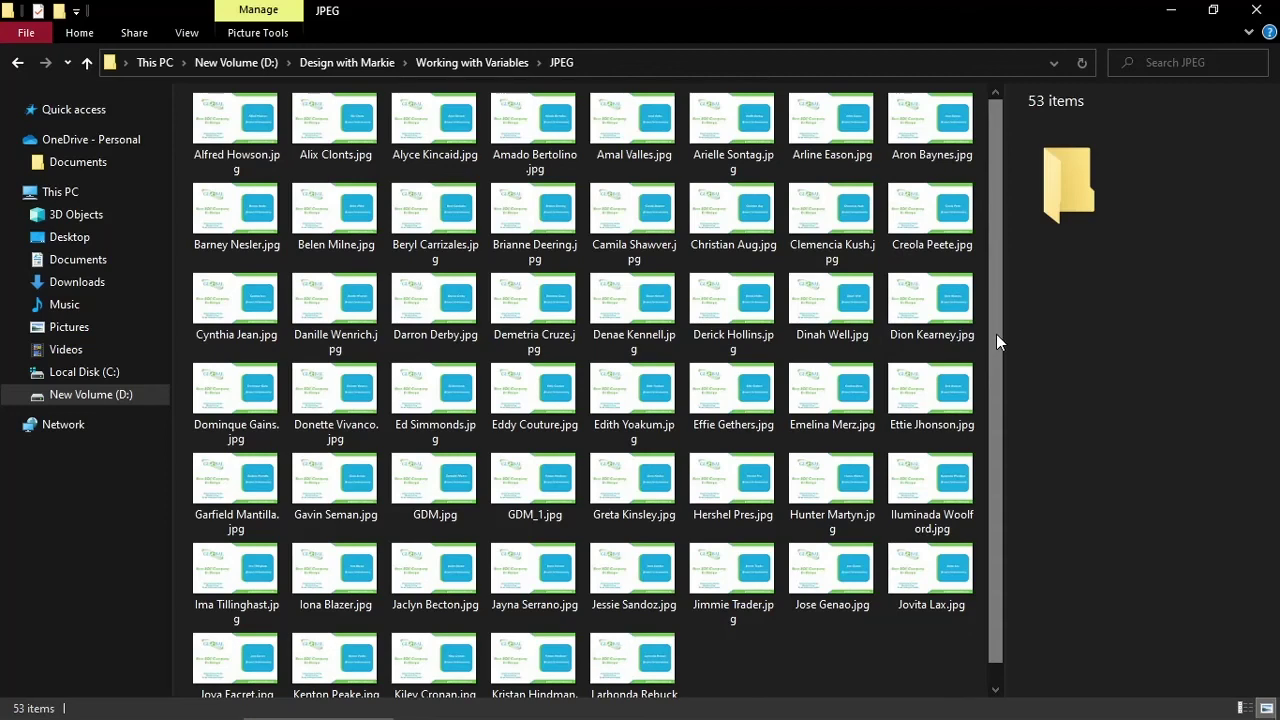
pyautogui.scroll(-1, 996, 350)
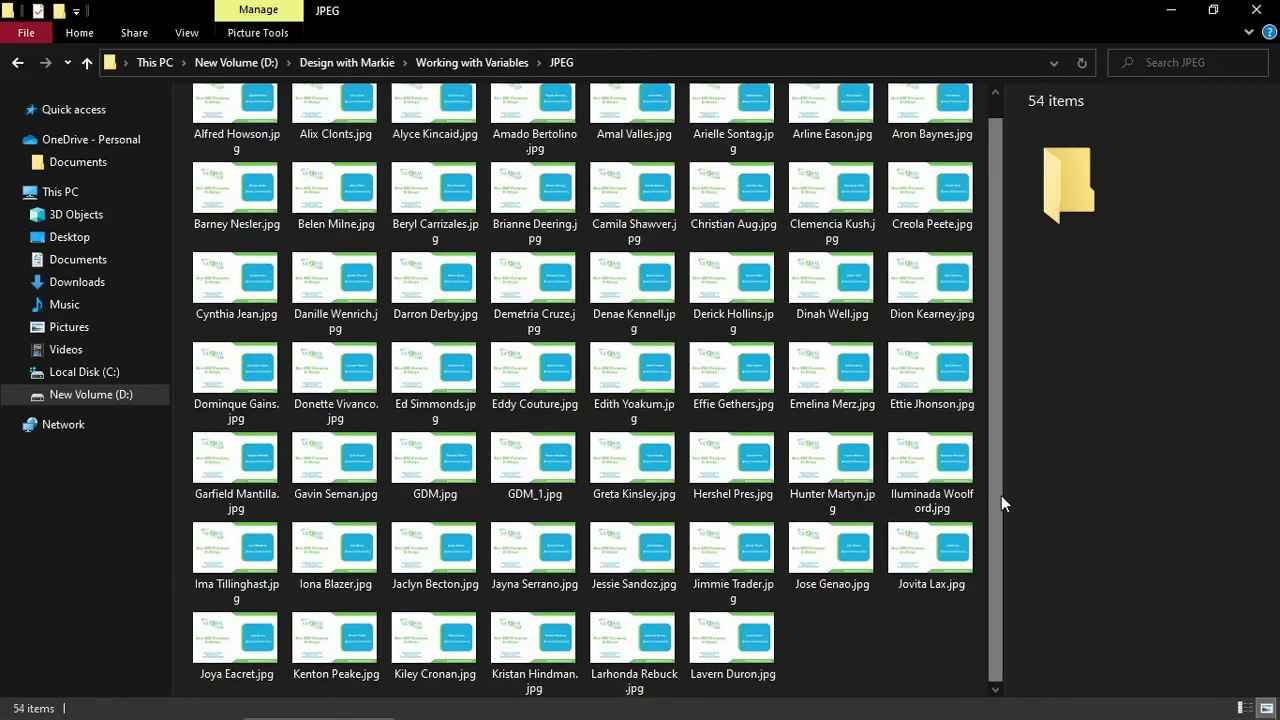
pyautogui.scroll(1, 988, 429)
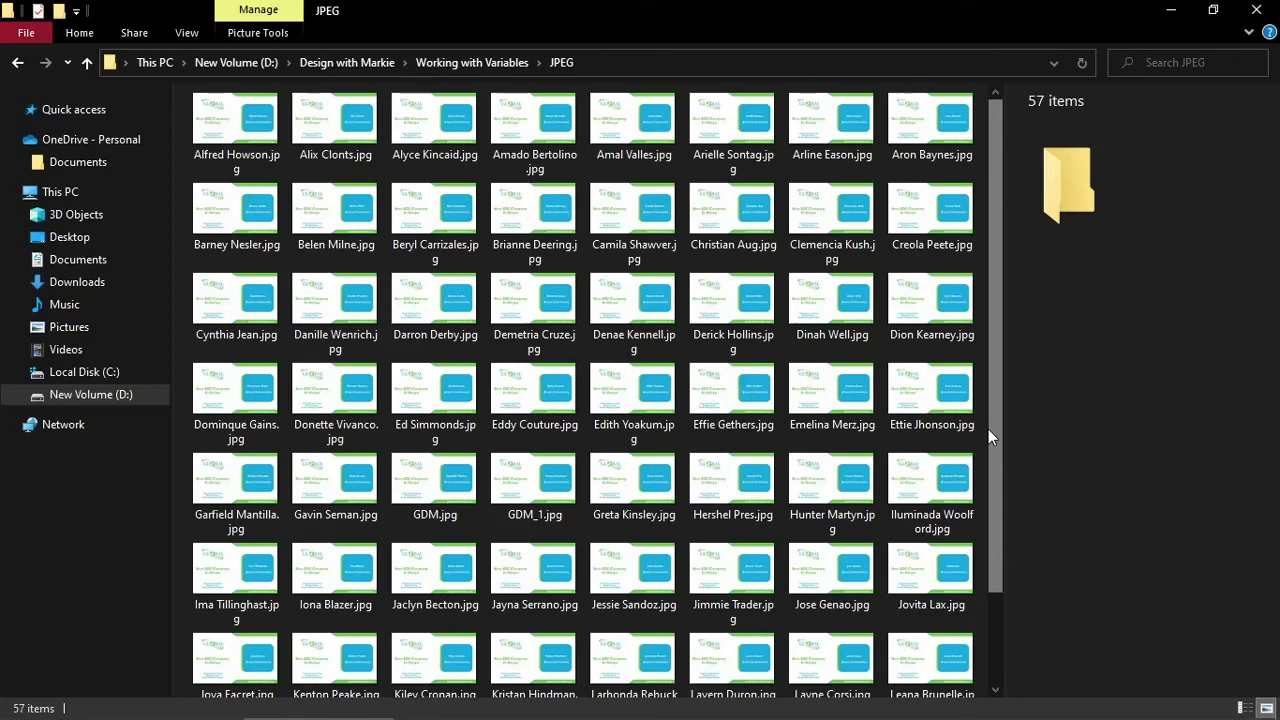
pyautogui.moveTo(996, 427); pyautogui.dragTo(1003, 577)
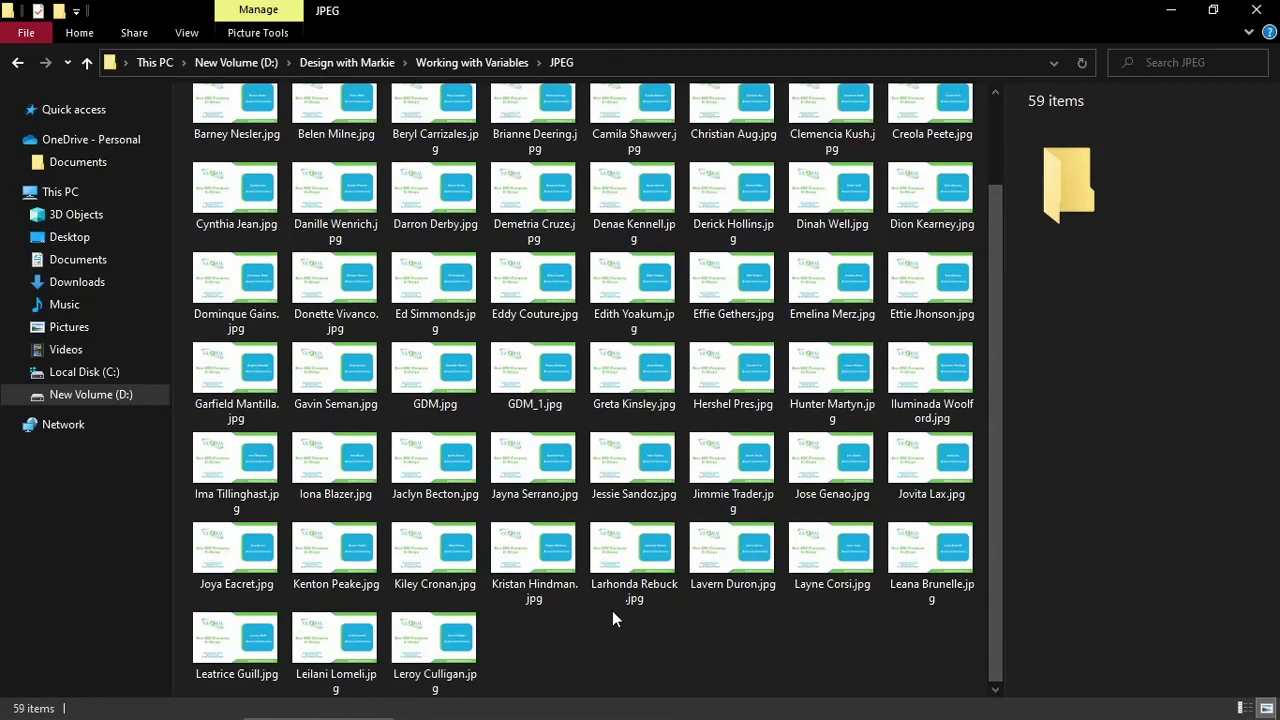
pyautogui.moveTo(993, 600); pyautogui.dragTo(984, 384)
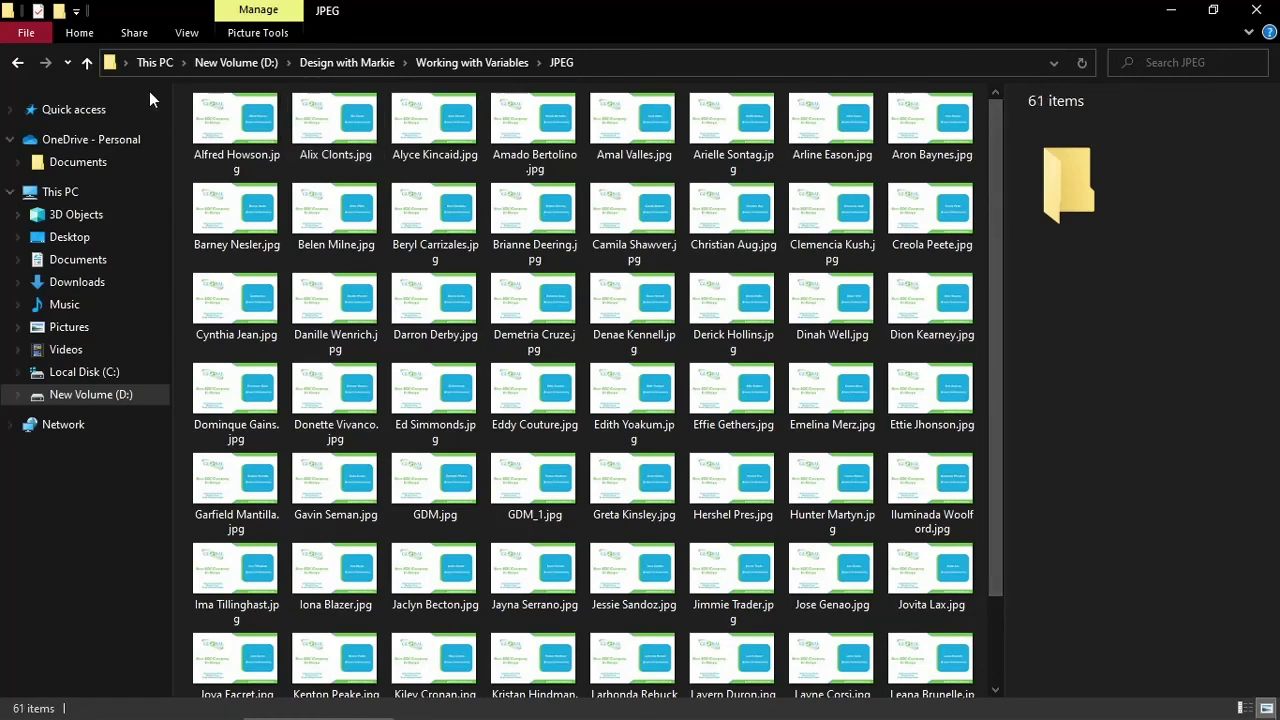
# Go up to the Working with Variables folder, reopen its JPEG subfolder, and check the latest card images
pyautogui.click(91, 68)
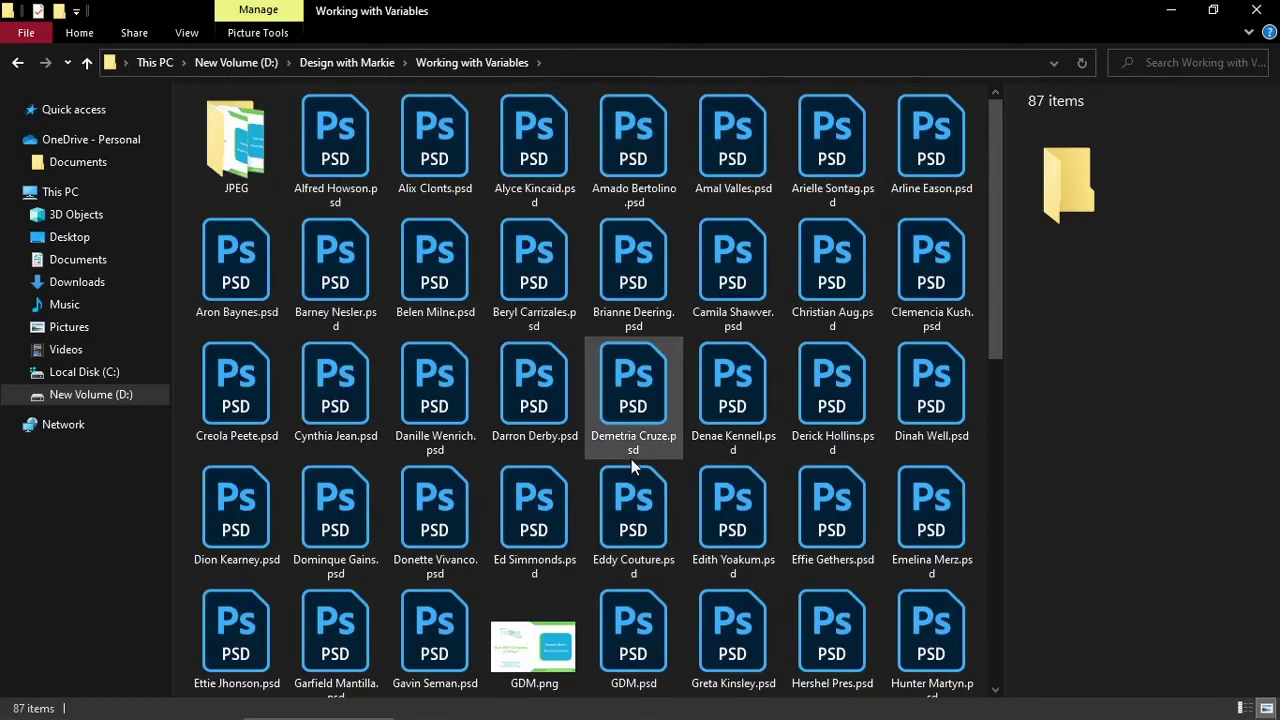
pyautogui.doubleClick(241, 160)
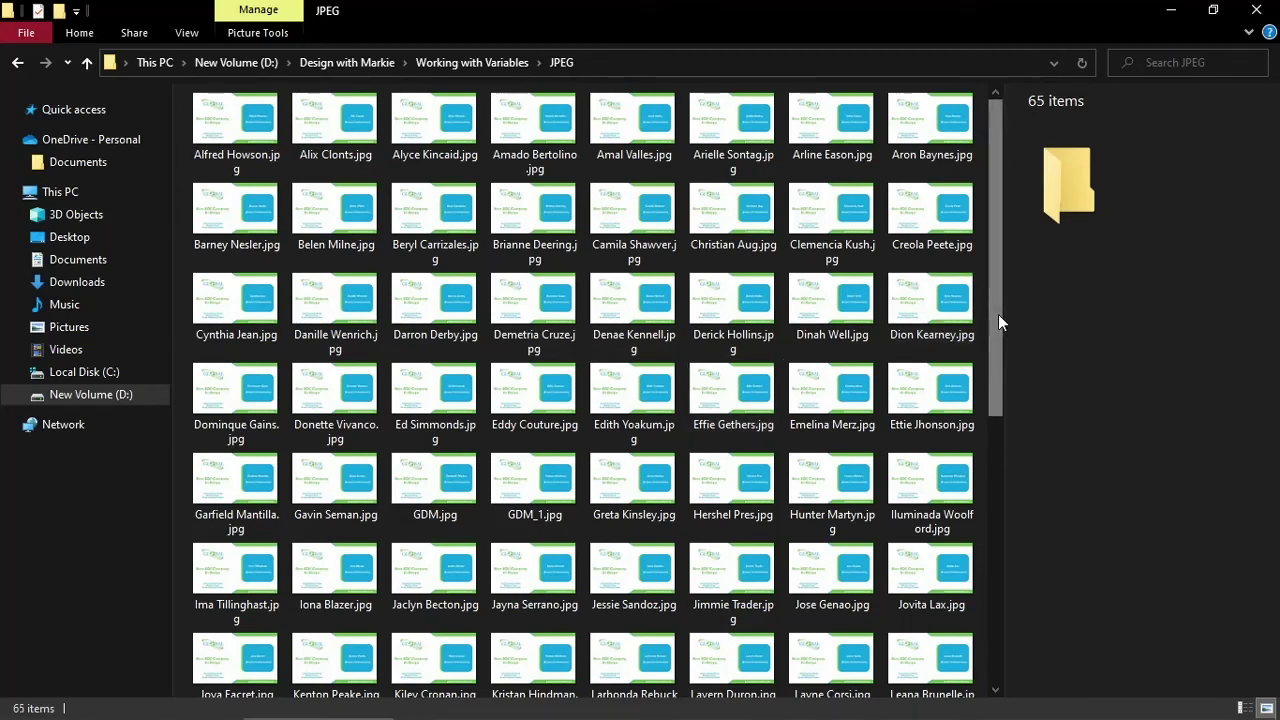
pyautogui.moveTo(998, 314); pyautogui.dragTo(1009, 531)
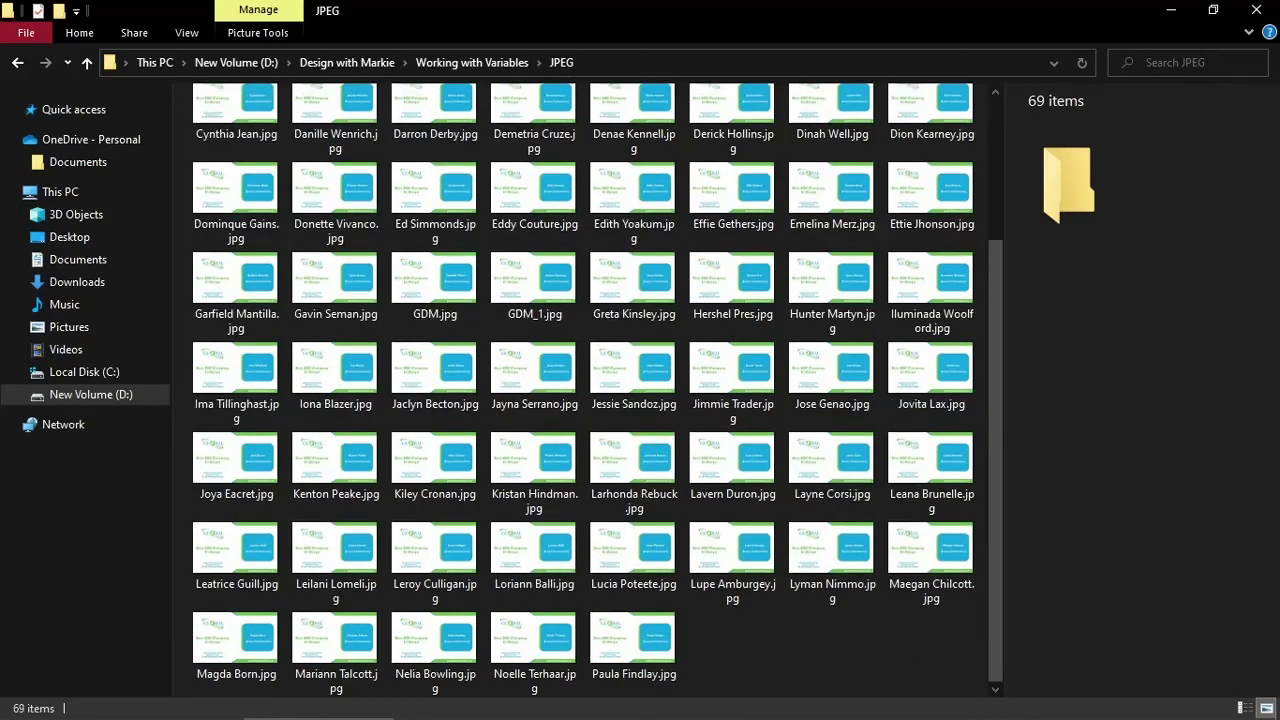
# Check the image processing in Photoshop, then return to File Explorer and examine the end of the JPEG card list
pyautogui.moveTo(850, 712)
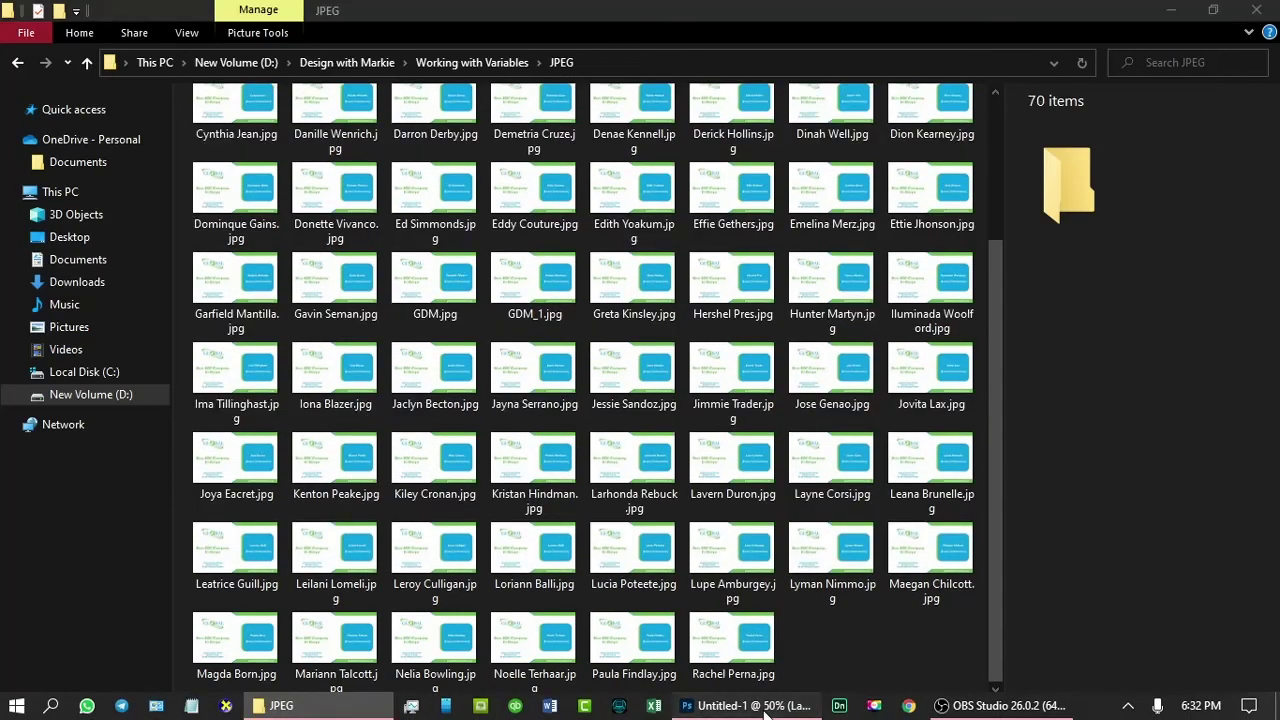
pyautogui.click(760, 706)
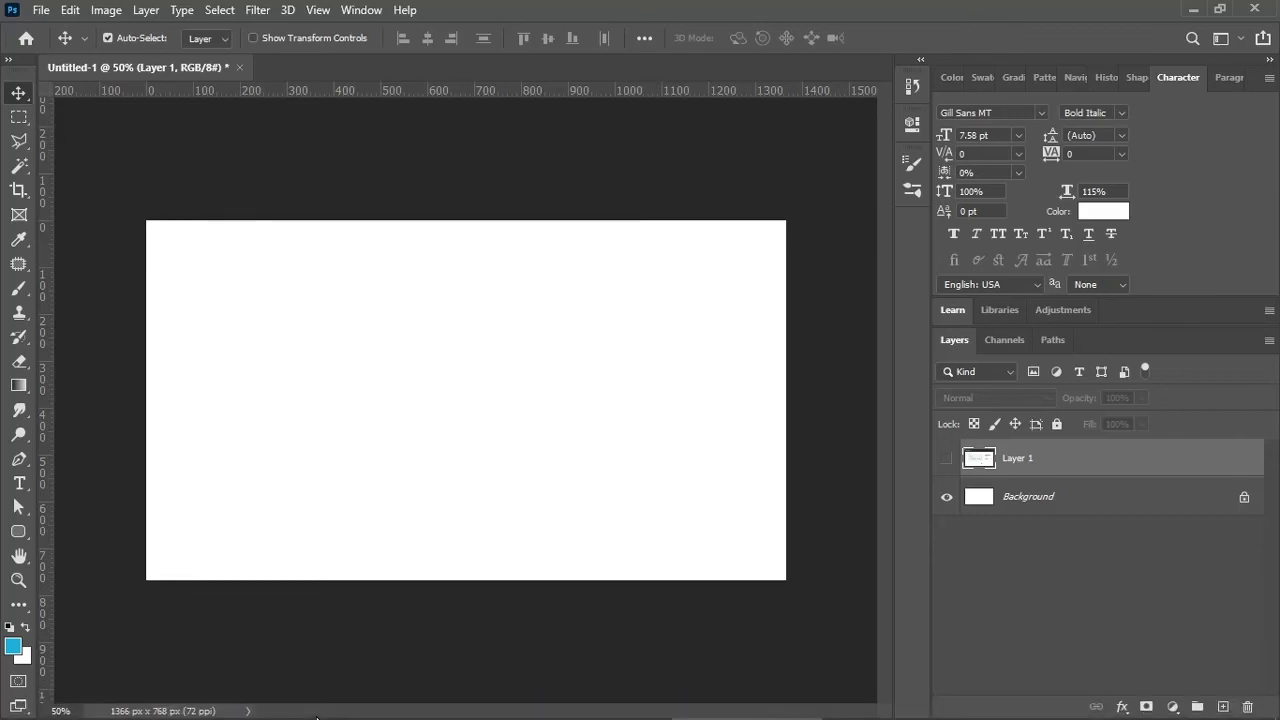
pyautogui.click(285, 700)
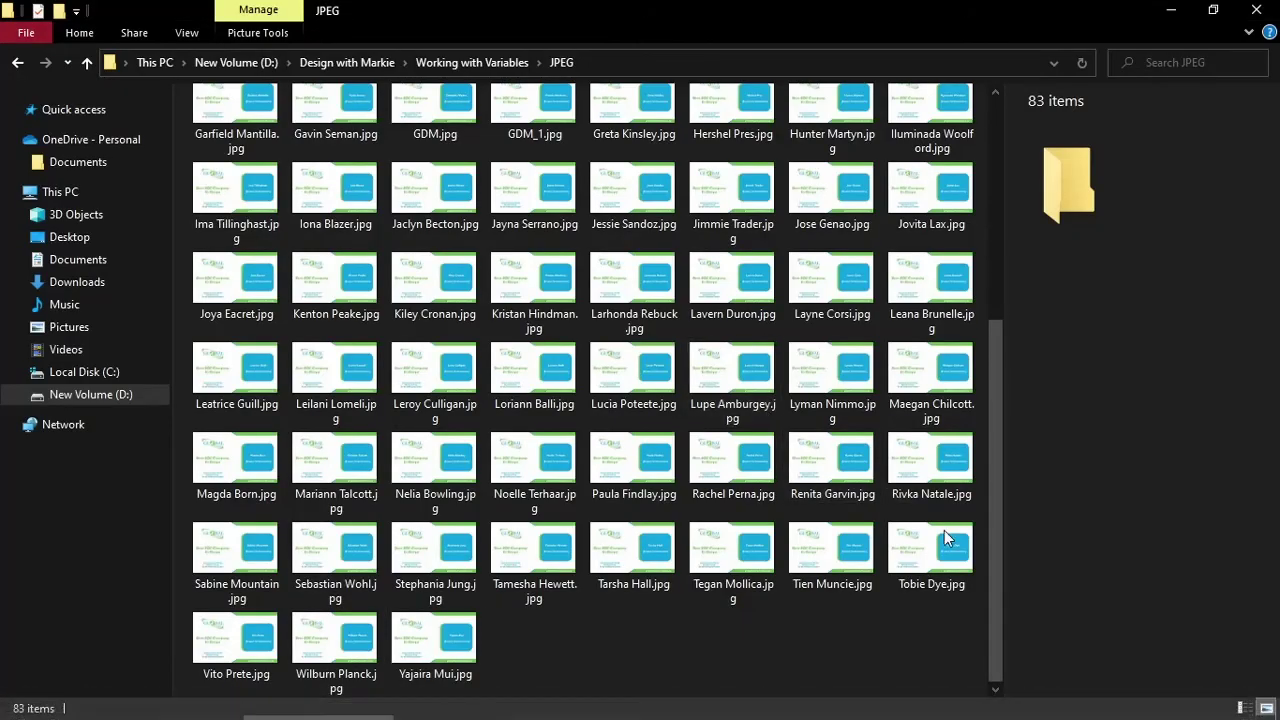
pyautogui.moveTo(998, 614); pyautogui.dragTo(993, 574)
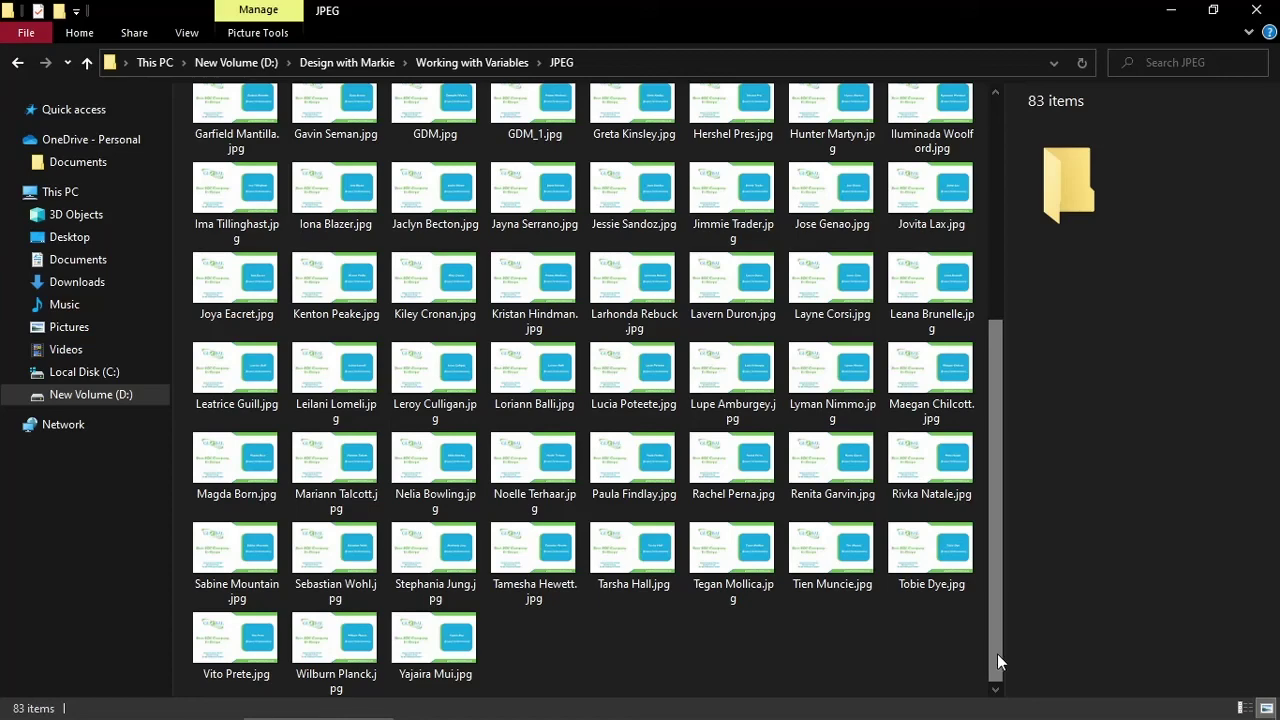
# Look through the whole list of exported JPEG cards and open the first card image in the folder for viewing
pyautogui.moveTo(997, 656); pyautogui.dragTo(996, 362)
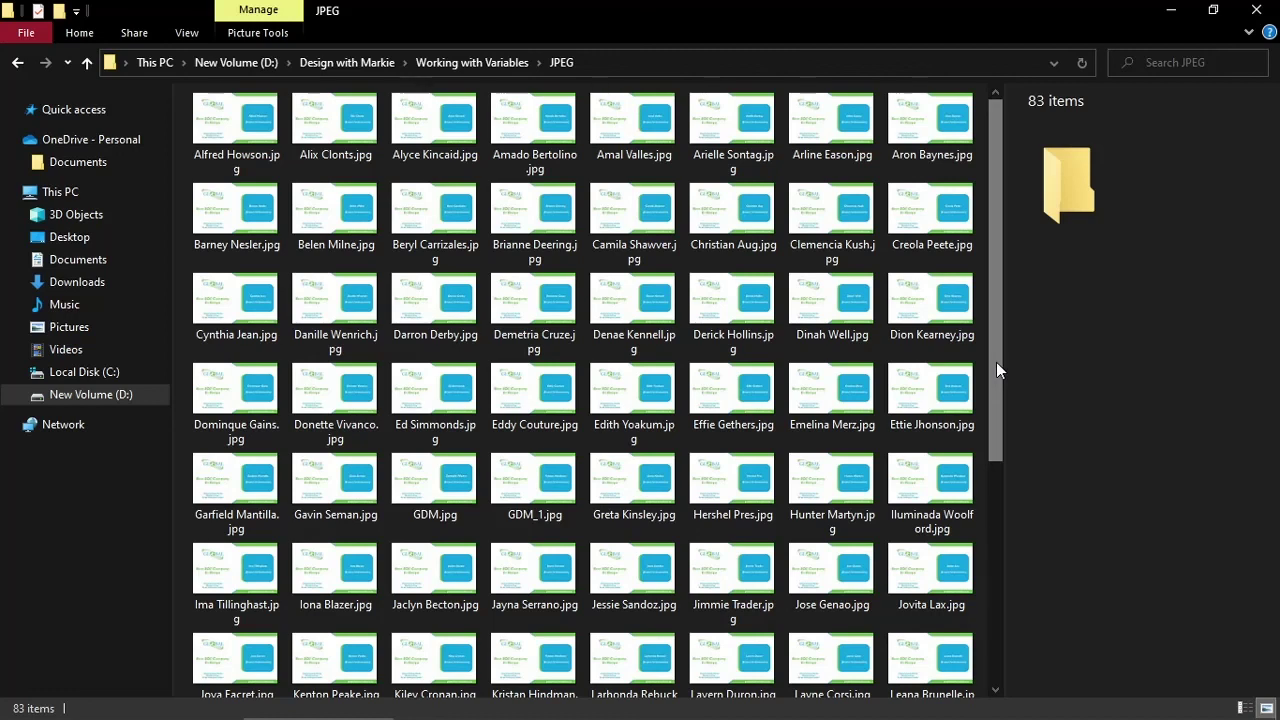
pyautogui.moveTo(996, 362); pyautogui.dragTo(990, 628)
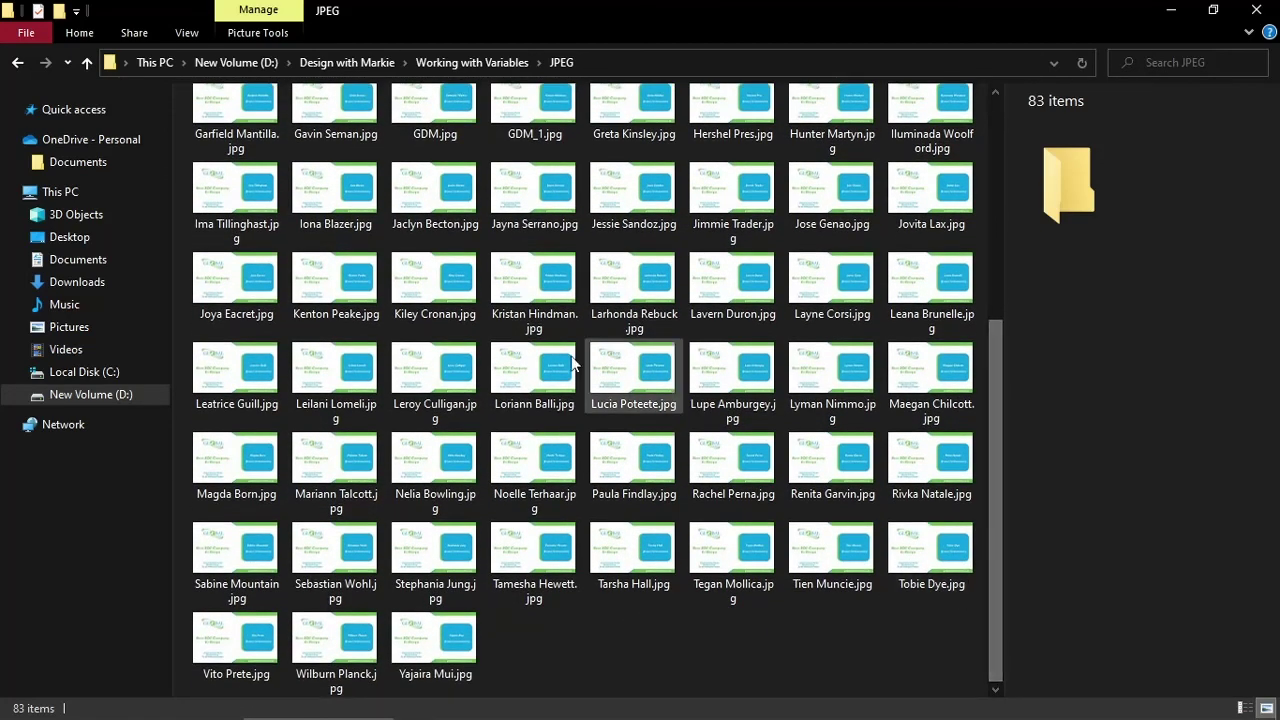
pyautogui.moveTo(1000, 613); pyautogui.dragTo(1006, 194)
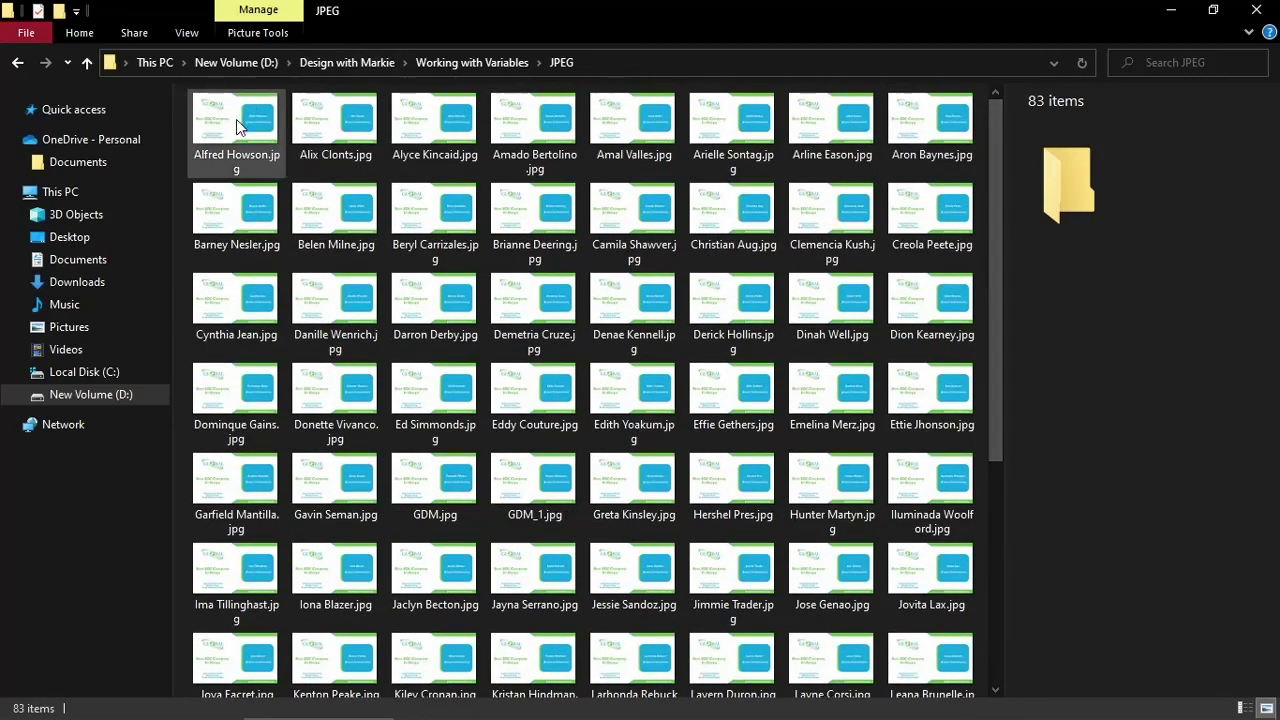
pyautogui.moveTo(236, 119)
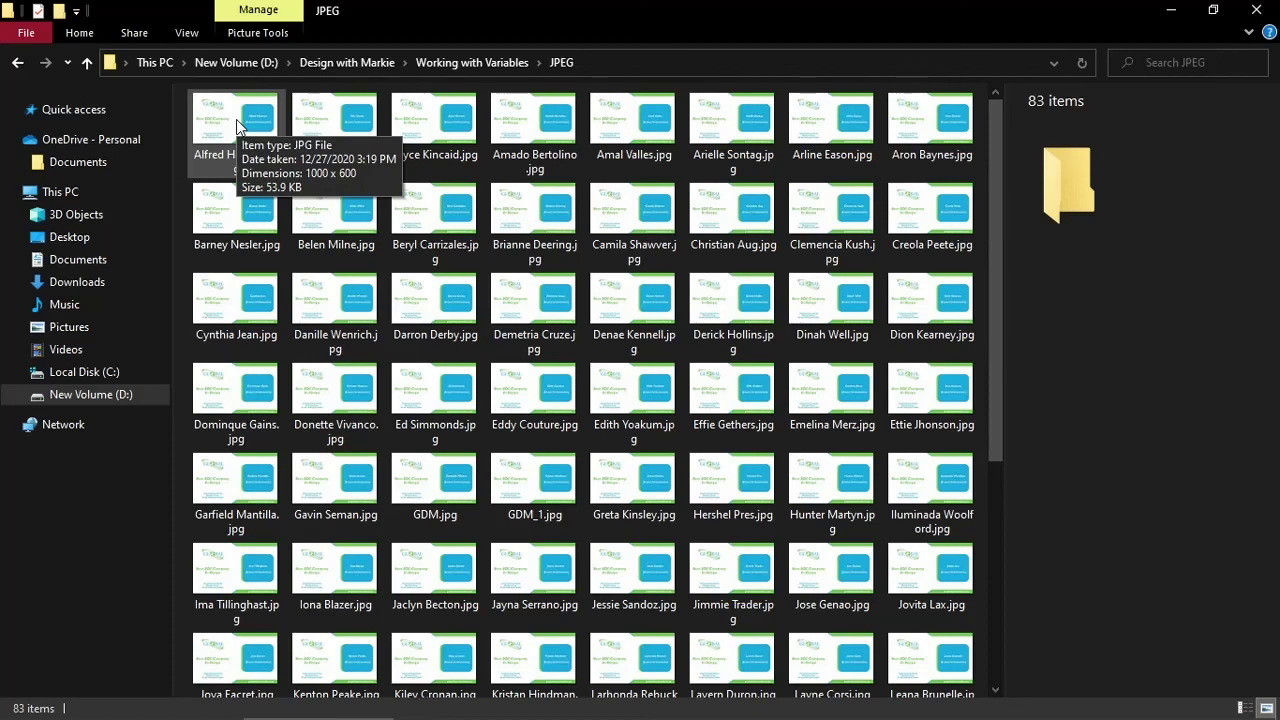
pyautogui.click(236, 119)
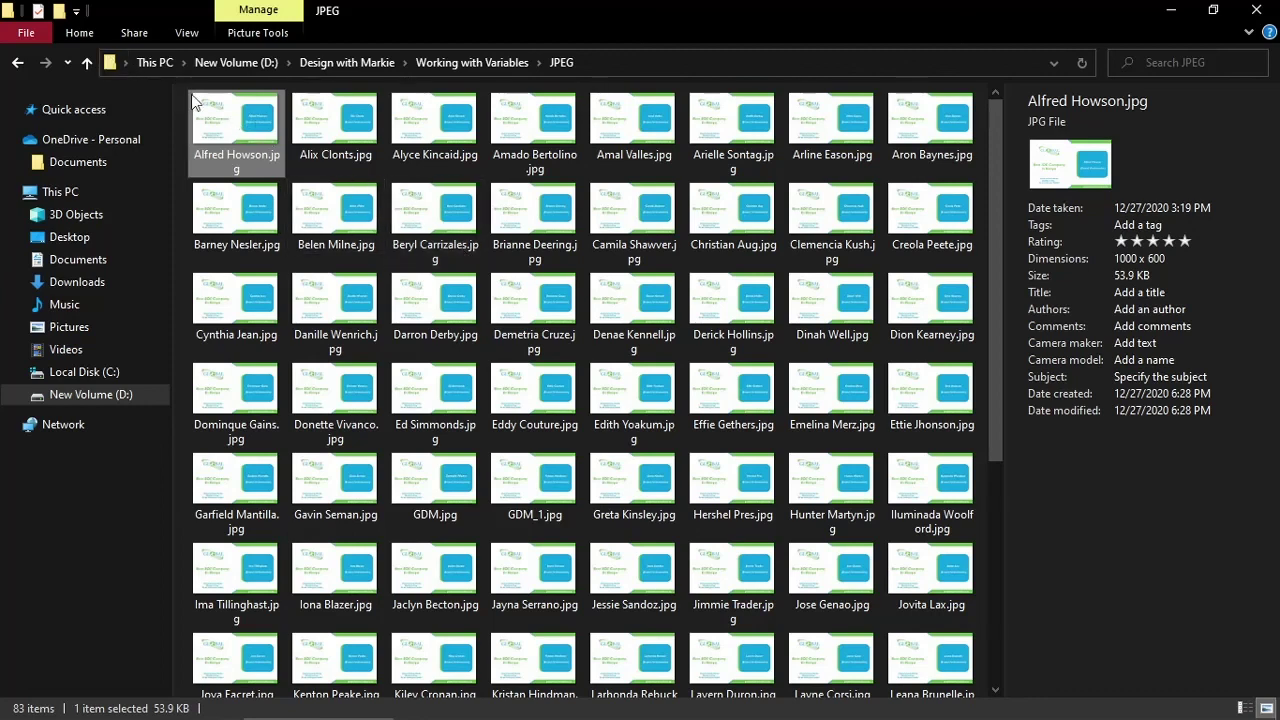
pyautogui.doubleClick(238, 134)
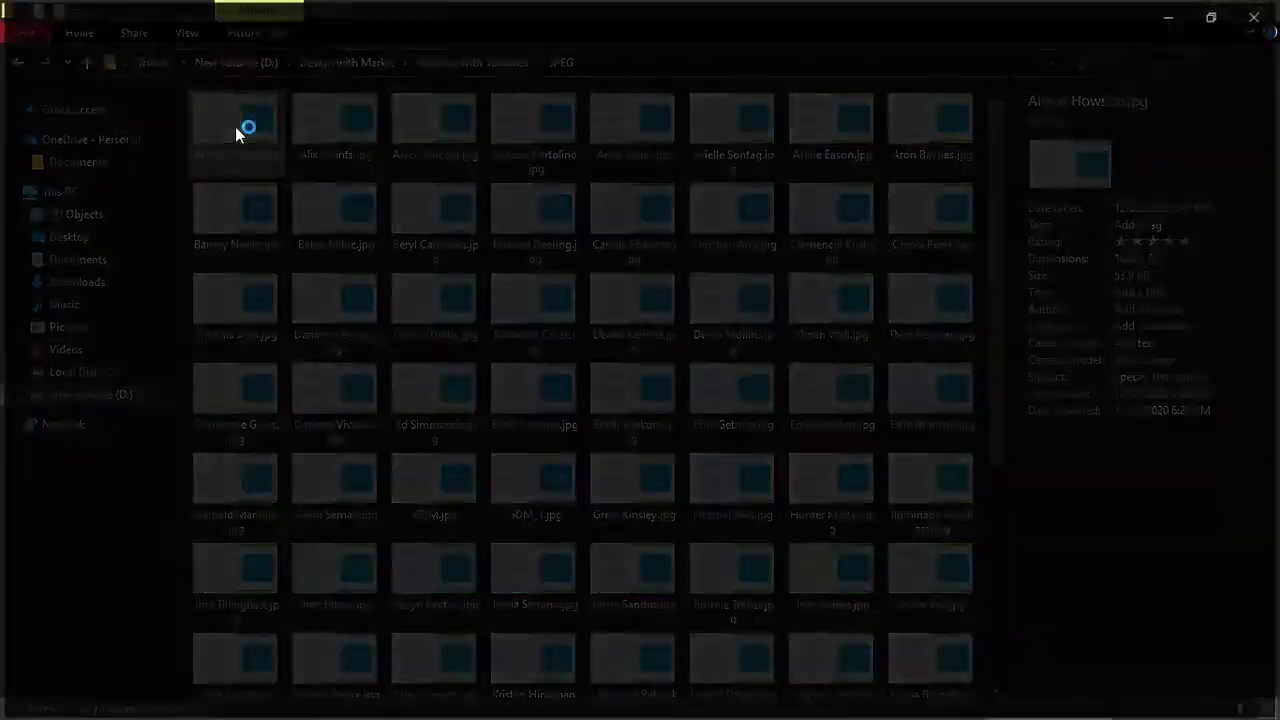